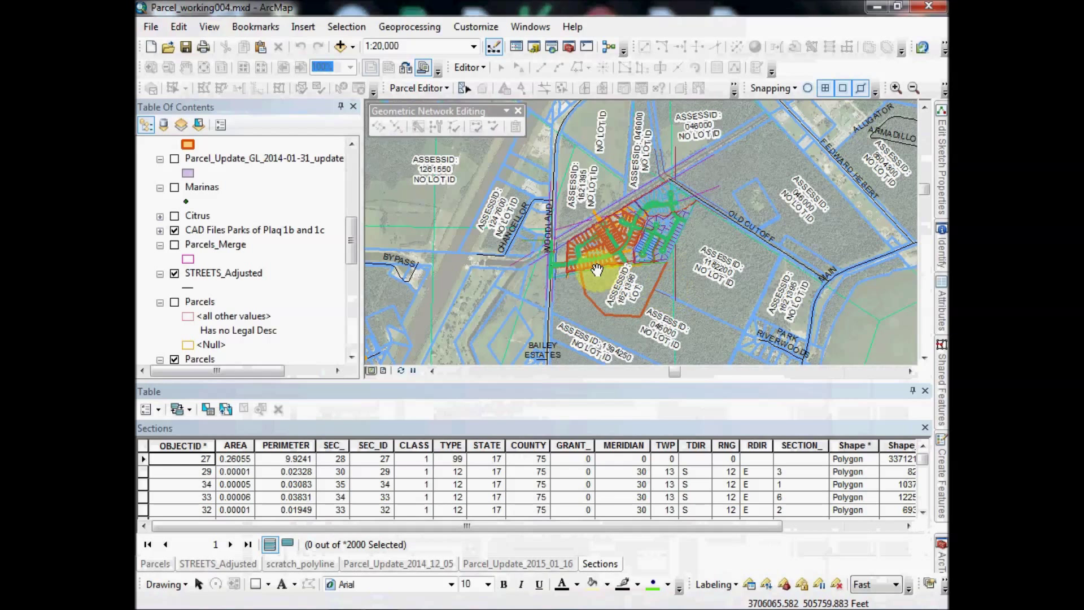
Zoom from 1:20,000 down to 1:2,500 on the subdivision streets where they meet Woodland
{"action": "scroll", "coordinate": [598, 270], "scroll_direction": "up", "scroll_amount": 3}
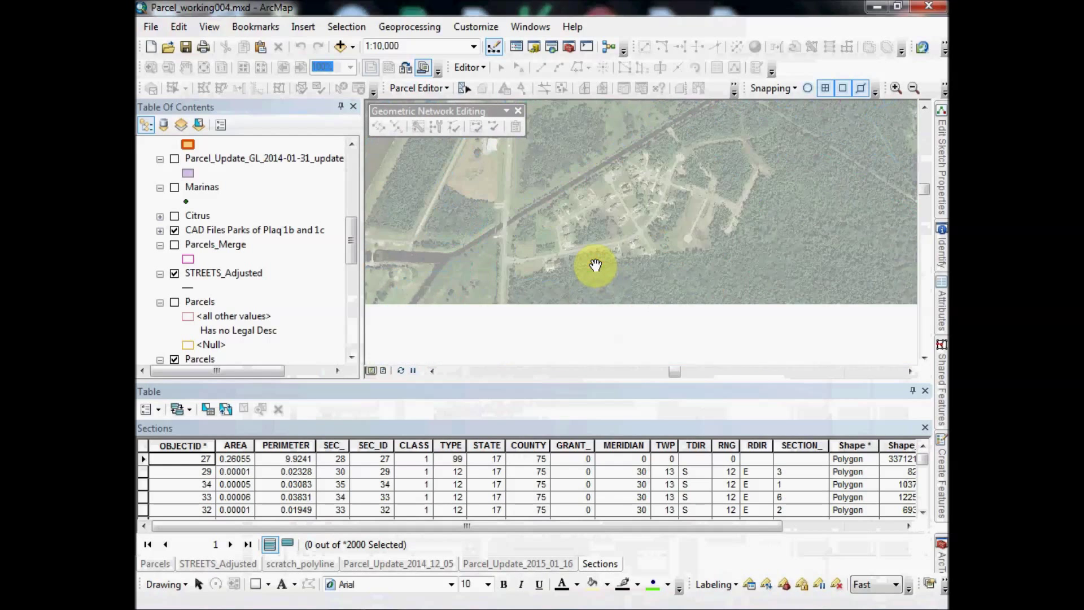
{"action": "scroll", "coordinate": [525, 268], "scroll_direction": "up", "scroll_amount": 3}
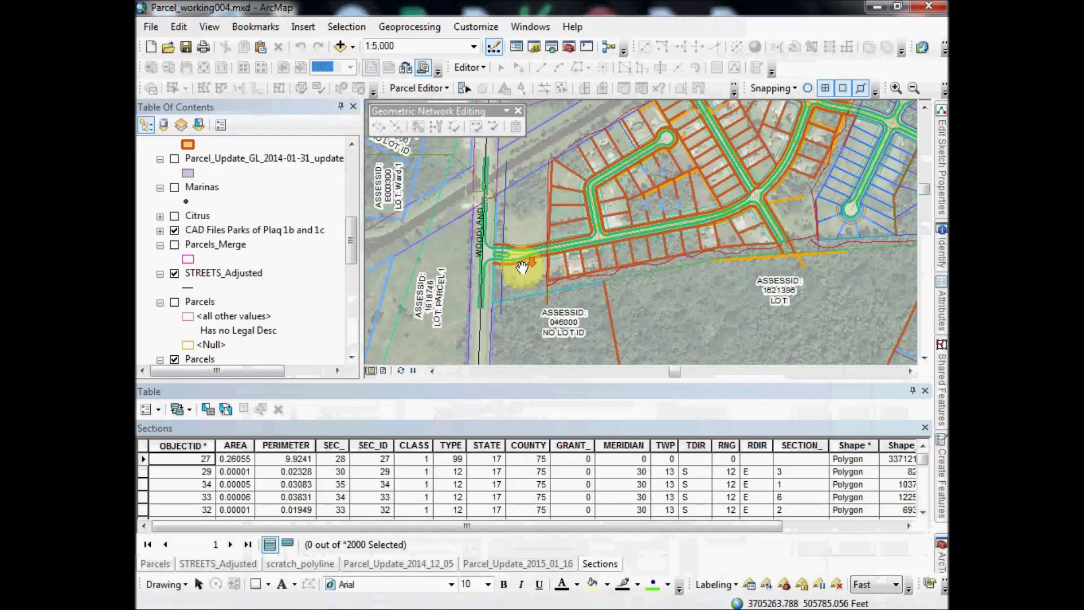
{"action": "scroll", "coordinate": [517, 268], "scroll_direction": "up", "scroll_amount": 3}
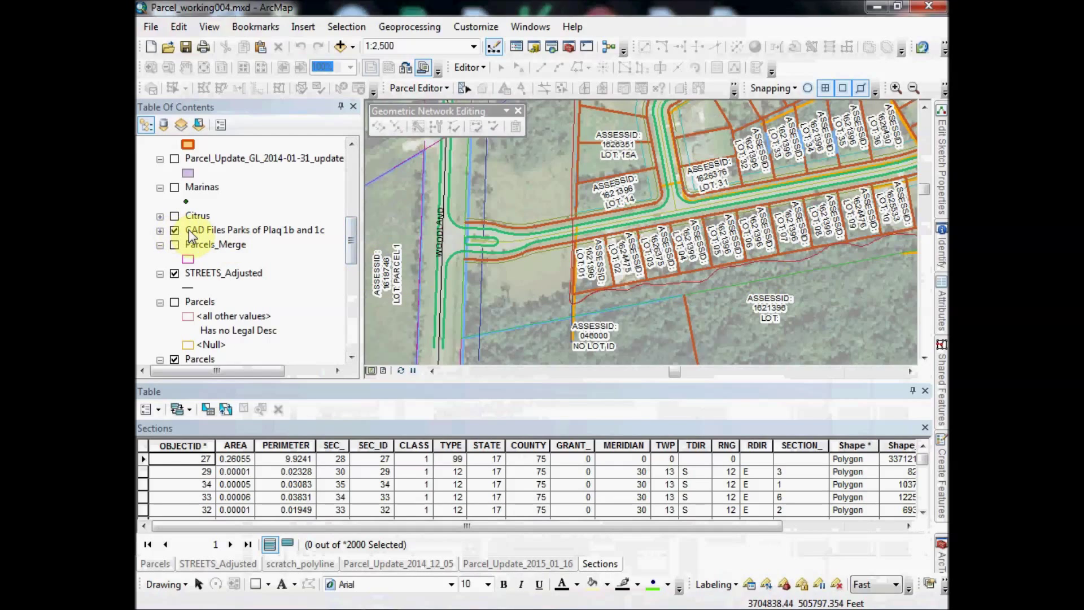
Expand the CAD Files group and collapse its Point, Annotation, Polyline, Polygon and MultiPatch legends
{"action": "left_click", "coordinate": [160, 230]}
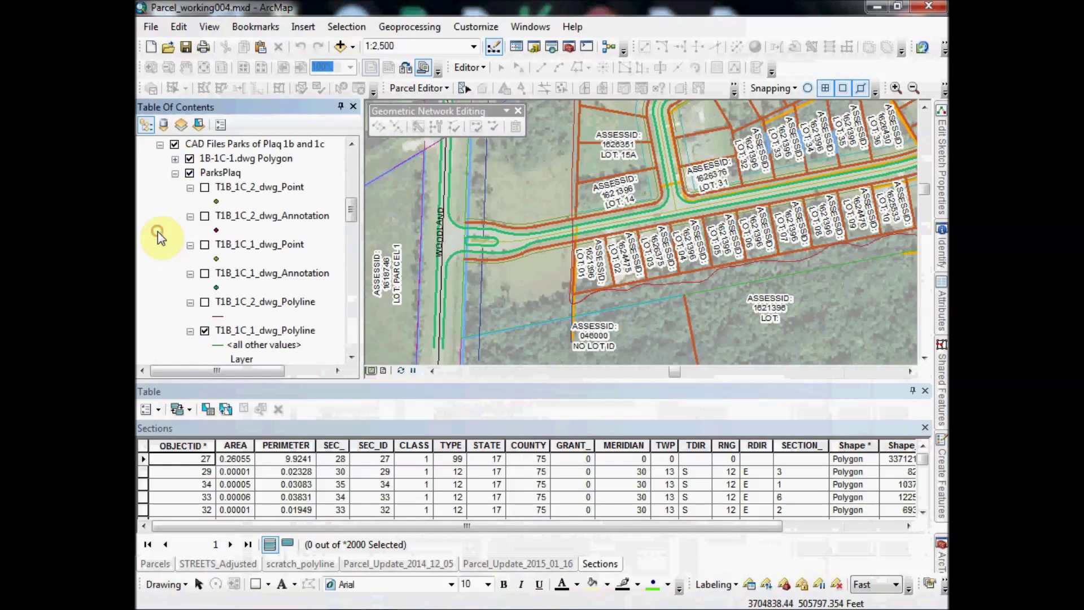
{"action": "left_click", "coordinate": [190, 188]}
{"action": "left_click", "coordinate": [190, 202]}
{"action": "left_click", "coordinate": [190, 216]}
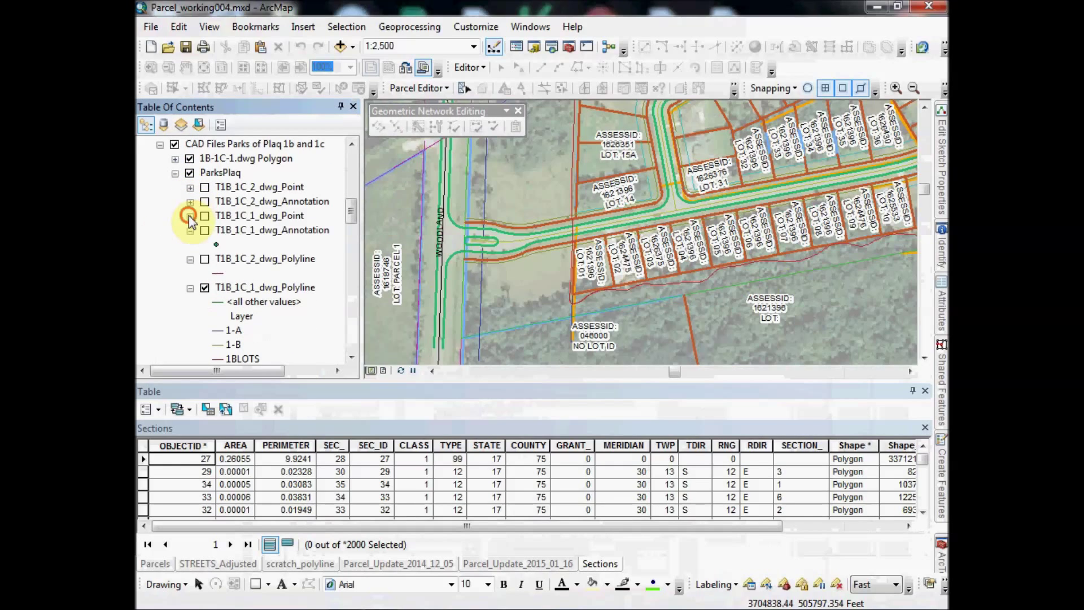
{"action": "left_click", "coordinate": [190, 230]}
{"action": "left_click", "coordinate": [190, 244]}
{"action": "left_click", "coordinate": [190, 259]}
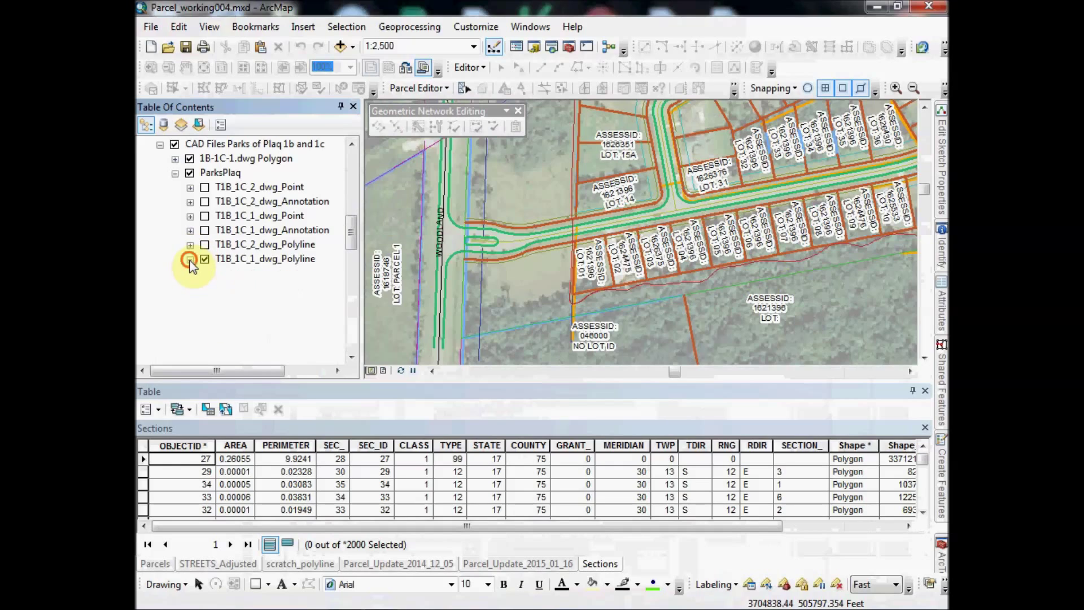
{"action": "left_click", "coordinate": [347, 232]}
{"action": "left_click_drag", "start_coordinate": [347, 232], "coordinate": [346, 244]}
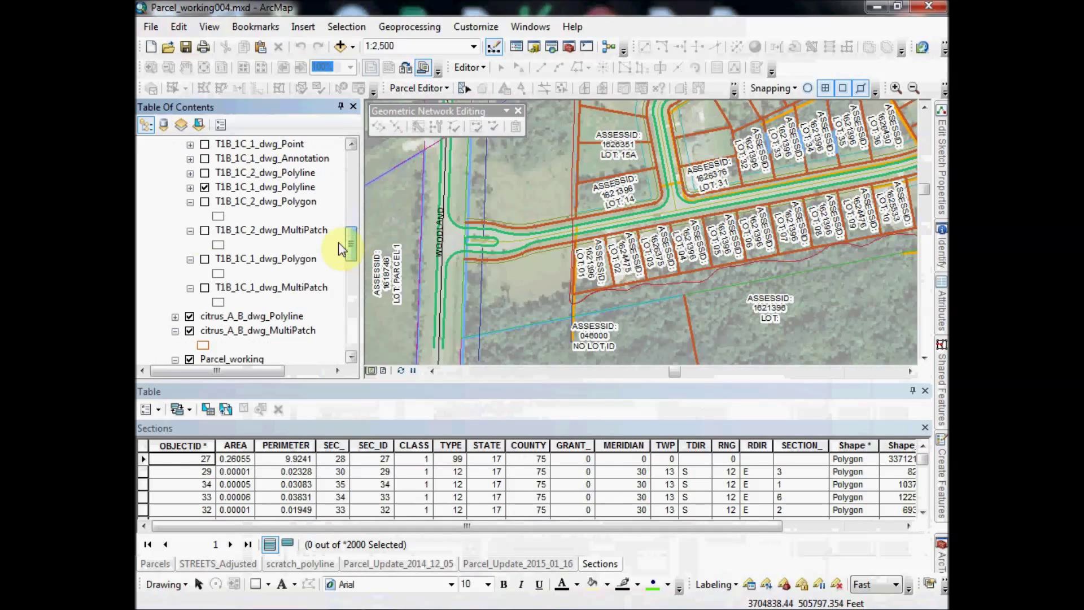
{"action": "left_click", "coordinate": [190, 202]}
{"action": "left_click", "coordinate": [191, 216]}
{"action": "left_click", "coordinate": [190, 230]}
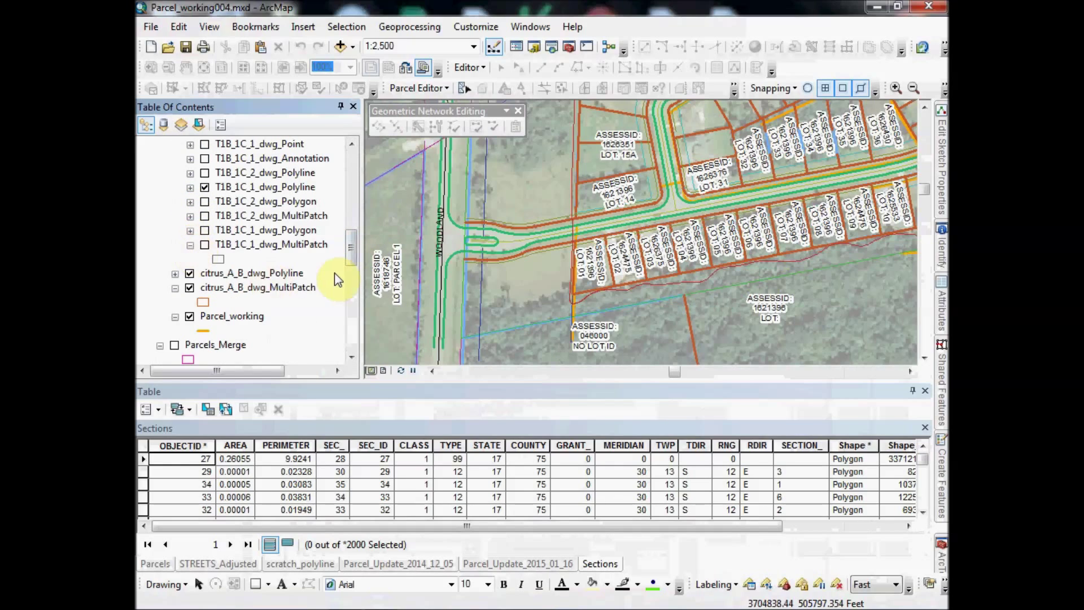
{"action": "left_click", "coordinate": [352, 249]}
{"action": "mouse_move", "coordinate": [352, 249]}
{"action": "left_mouse_down"}
{"action": "mouse_move", "coordinate": [350, 260]}
{"action": "mouse_move", "coordinate": [354, 242]}
{"action": "left_mouse_up"}
Show T1B_1C_1_dwg_Polyline's Layer categories, find NEW_ROAD_CENTER, and select that layer
{"action": "left_click", "coordinate": [190, 243]}
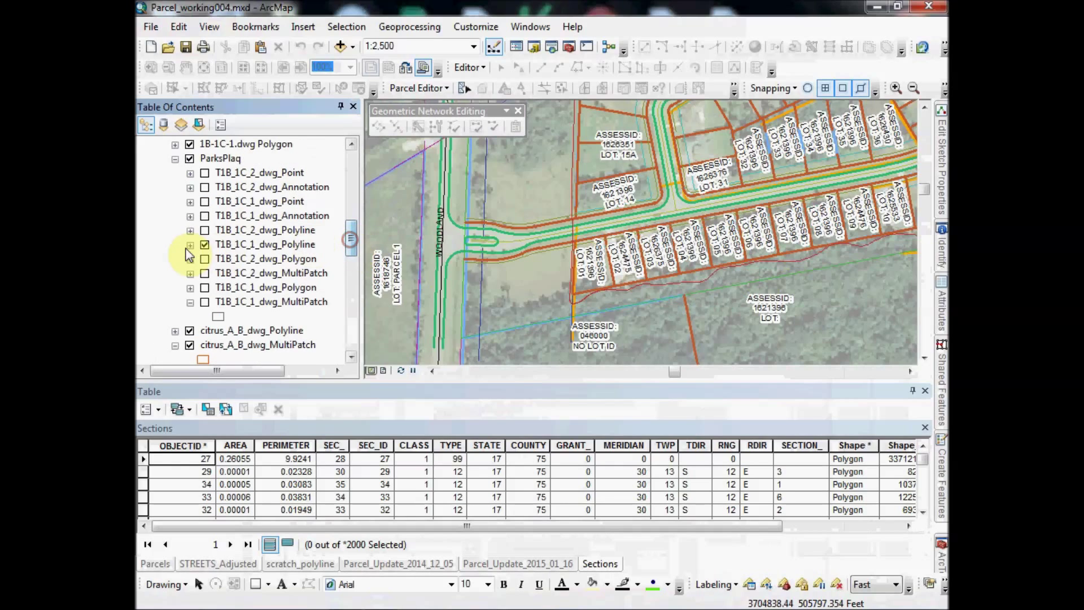
{"action": "left_click_drag", "start_coordinate": [351, 231], "coordinate": [355, 258]}
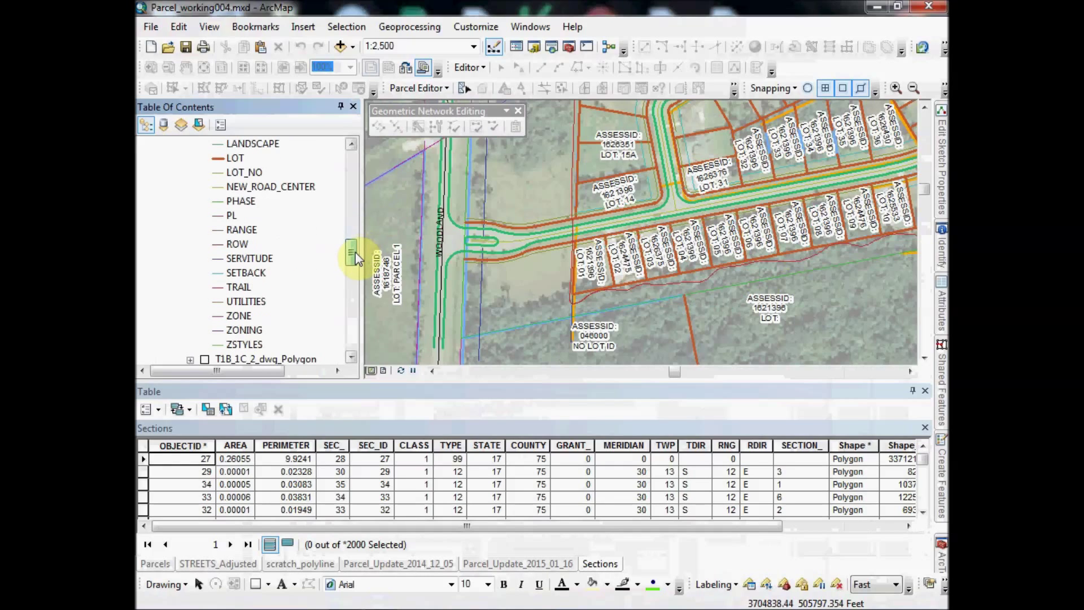
{"action": "scroll", "coordinate": [268, 252], "scroll_direction": "up", "scroll_amount": 2}
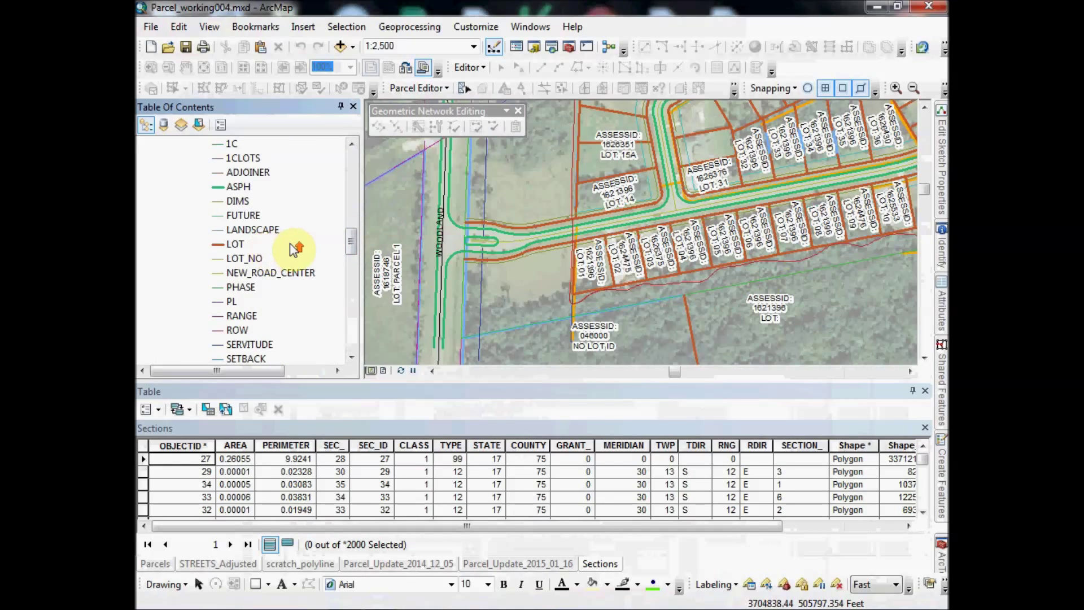
{"action": "scroll", "coordinate": [291, 247], "scroll_direction": "up", "scroll_amount": 3}
{"action": "scroll", "coordinate": [299, 251], "scroll_direction": "down", "scroll_amount": 3}
{"action": "left_click", "coordinate": [266, 273]}
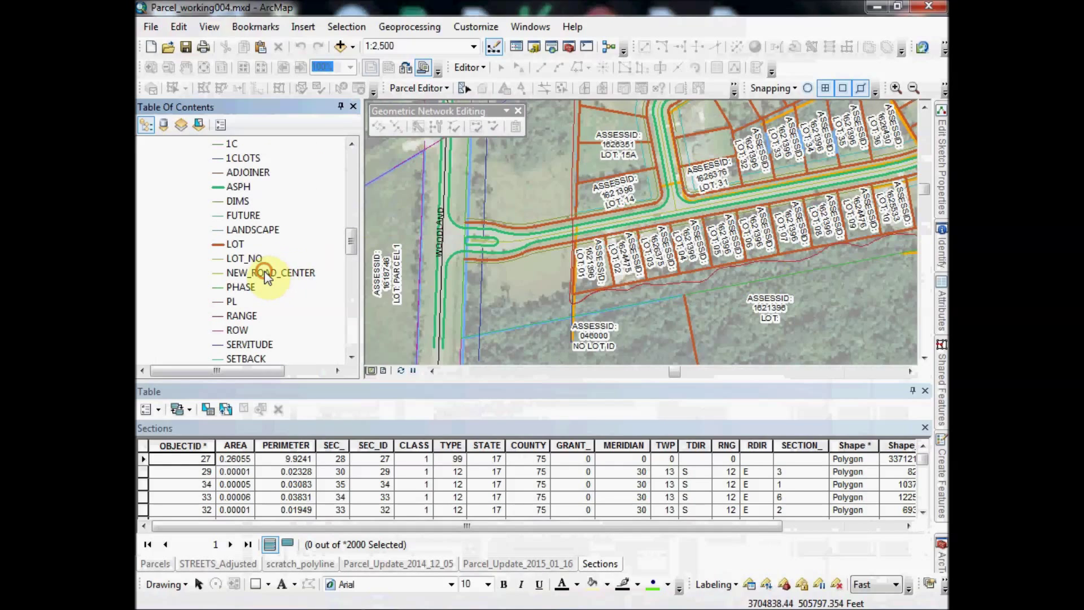
{"action": "left_click_drag", "start_coordinate": [350, 242], "coordinate": [353, 224]}
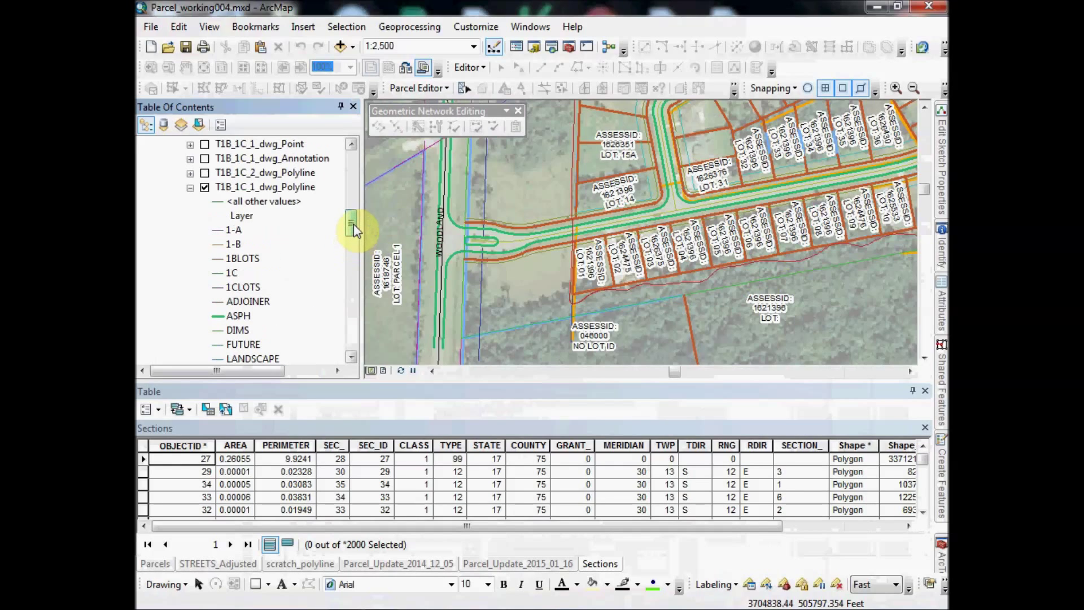
{"action": "left_click", "coordinate": [242, 191]}
Open the Query Builder on the T1B_1C_1_dwg_Polyline layer's Definition Query
{"action": "right_click", "coordinate": [239, 192]}
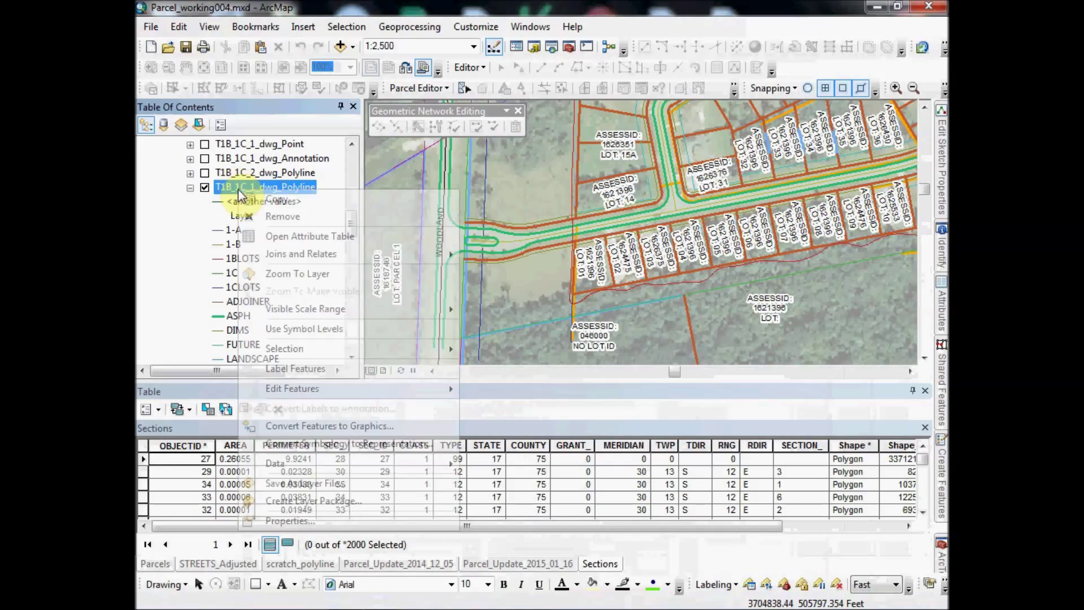
{"action": "left_click", "coordinate": [289, 520]}
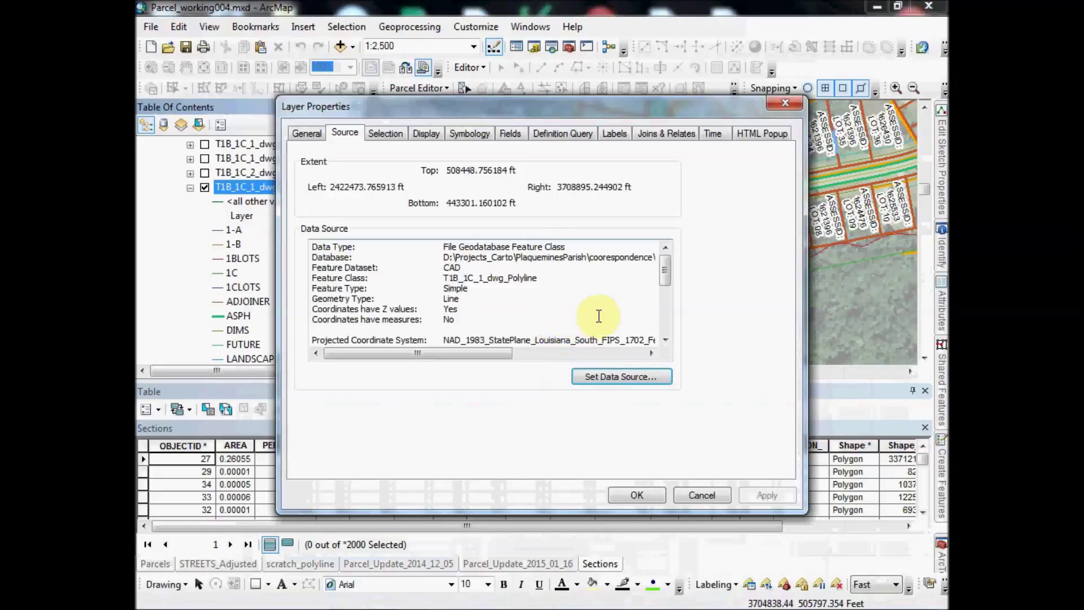
{"action": "left_click", "coordinate": [560, 133]}
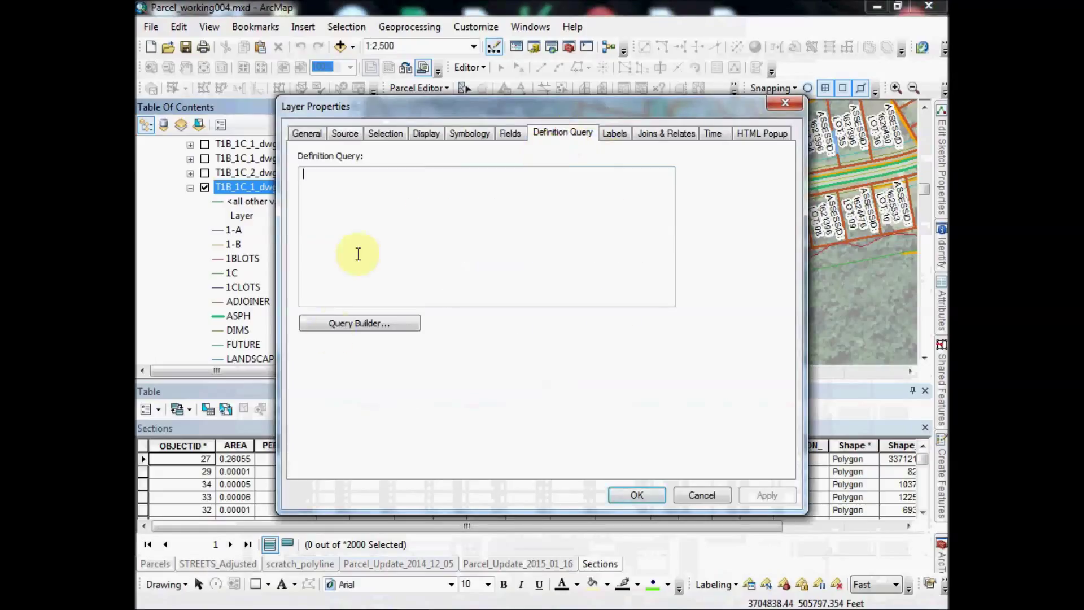
{"action": "left_click", "coordinate": [333, 323]}
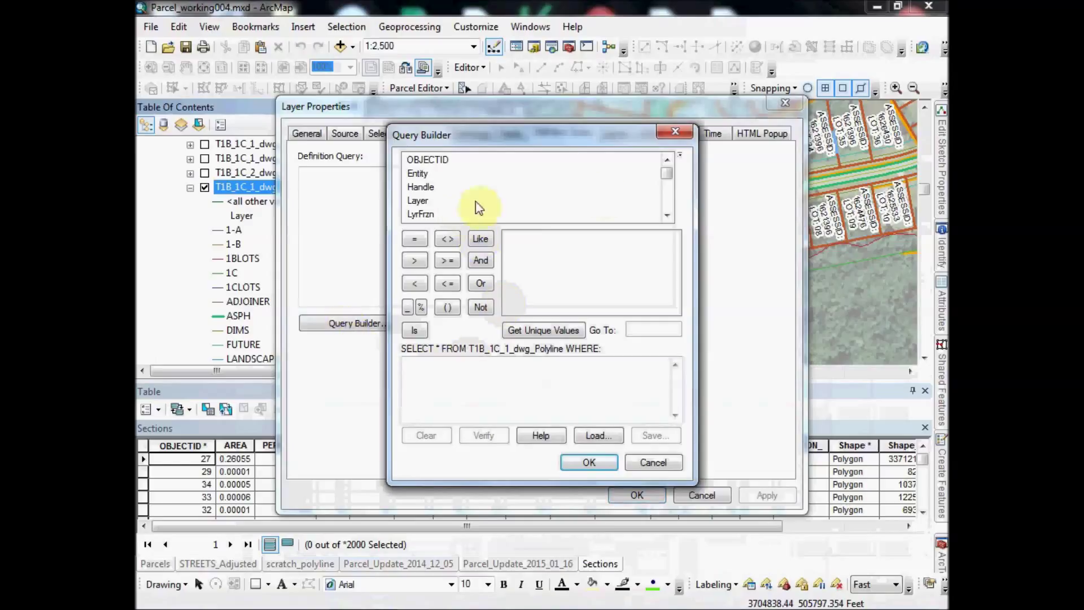
{"action": "scroll", "coordinate": [669, 174], "scroll_direction": "down", "scroll_amount": 1}
{"action": "scroll", "coordinate": [669, 174], "scroll_direction": "up", "scroll_amount": 1}
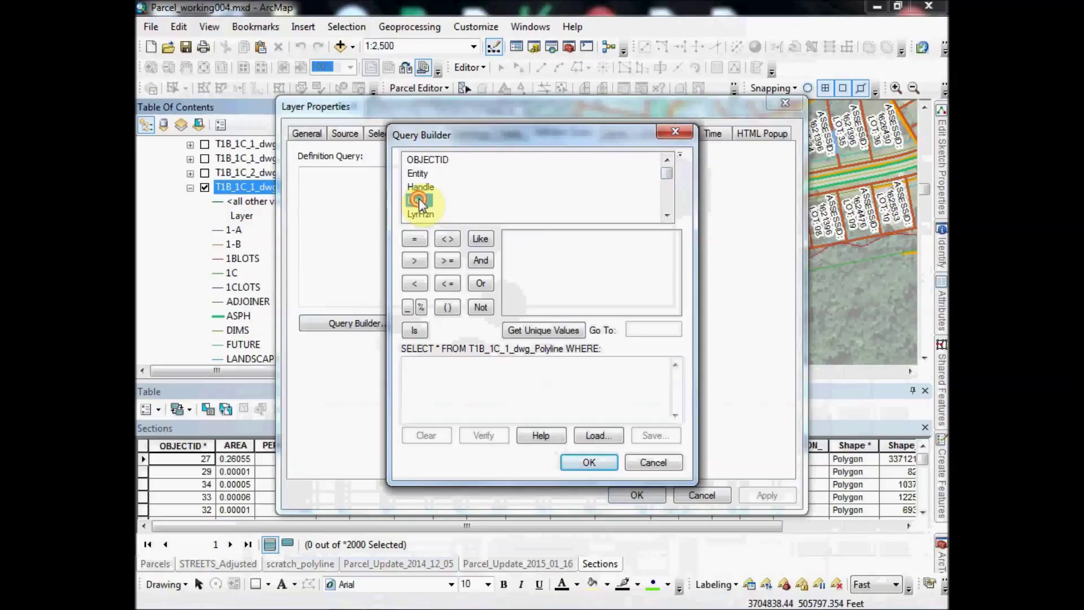
Build and verify the query Layer = 'NEW_ROAD_CENTER', then apply it to the layer
{"action": "double_click", "coordinate": [419, 199]}
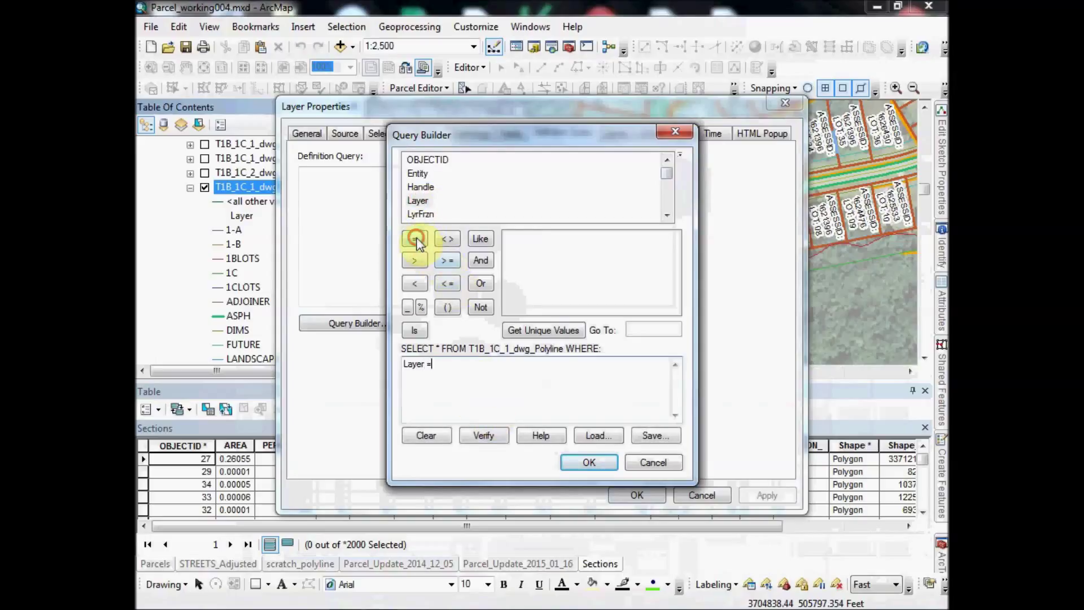
{"action": "left_click", "coordinate": [557, 332]}
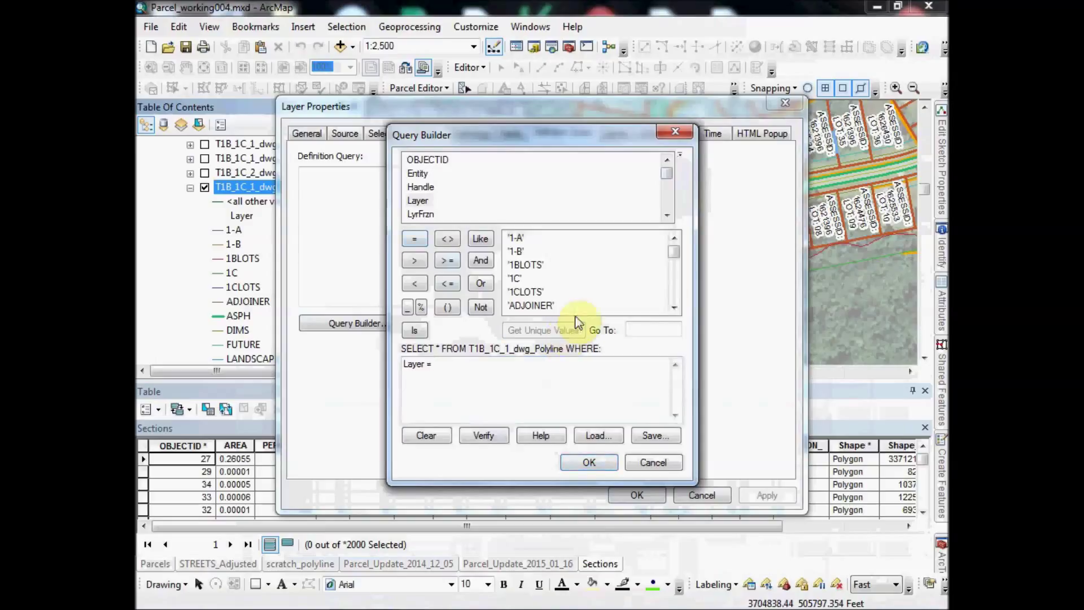
{"action": "left_click_drag", "start_coordinate": [674, 255], "coordinate": [676, 260]}
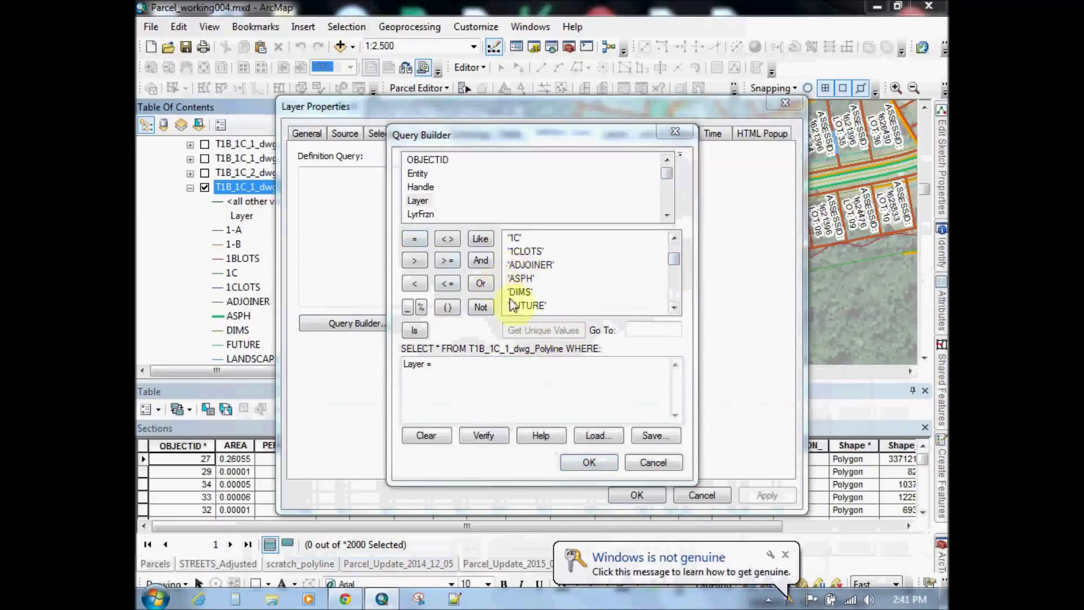
{"action": "left_click_drag", "start_coordinate": [675, 258], "coordinate": [675, 278]}
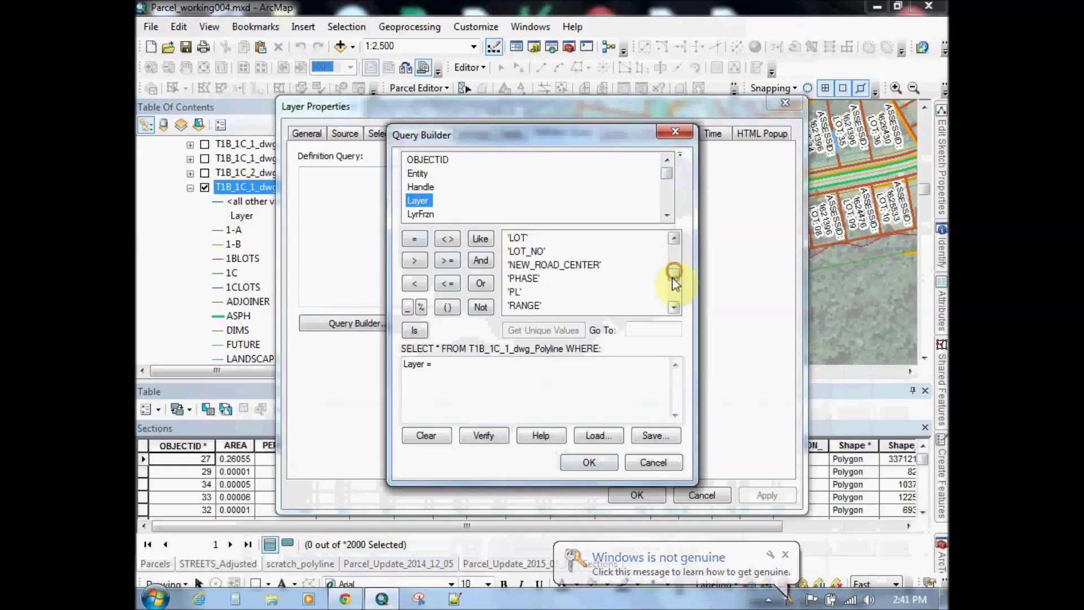
{"action": "double_click", "coordinate": [525, 264]}
{"action": "left_click", "coordinate": [484, 436]}
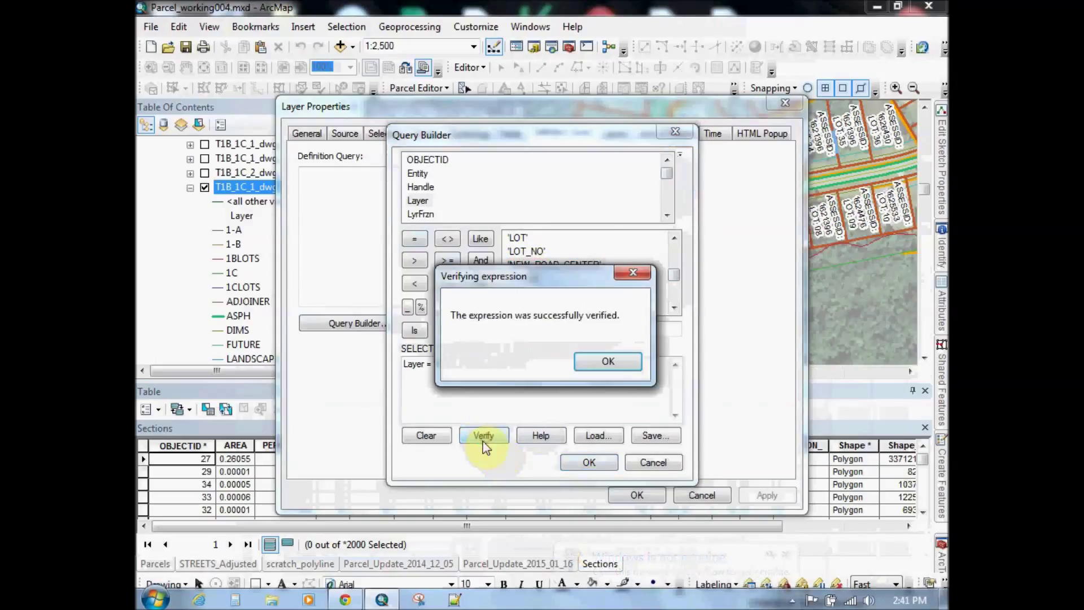
{"action": "left_click", "coordinate": [608, 362]}
{"action": "left_click", "coordinate": [590, 462]}
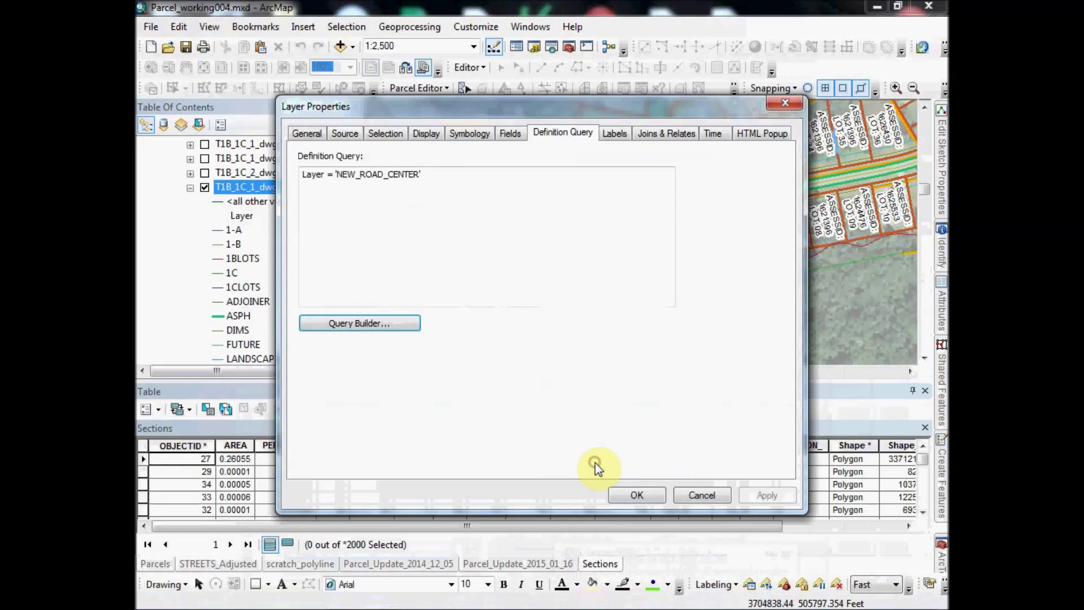
{"action": "left_click", "coordinate": [637, 495]}
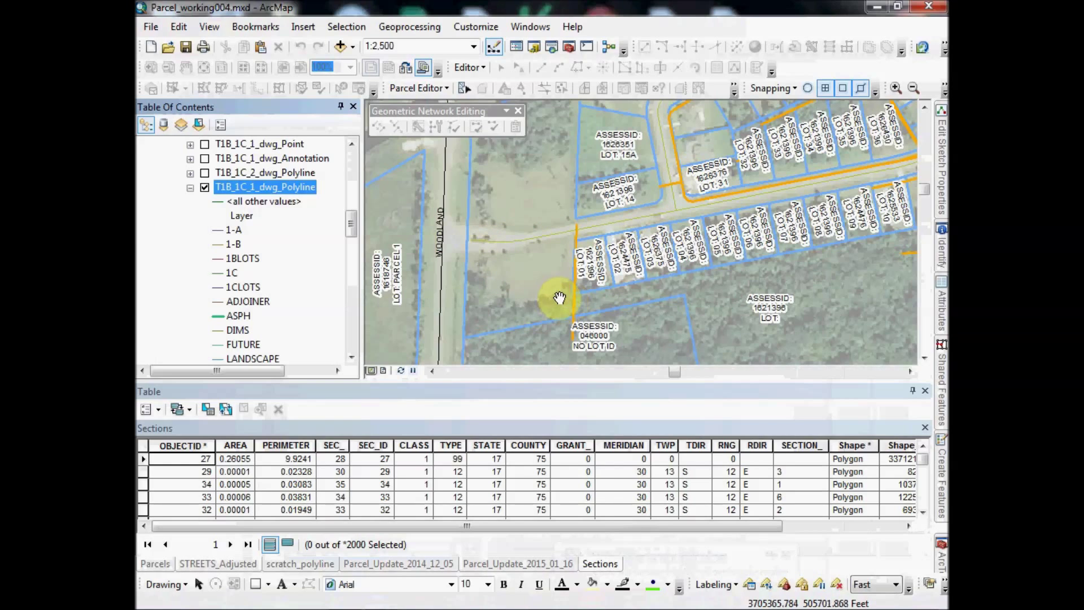
Zoom the map to the filtered T1B_1C_1_dwg_Polyline layer's full extent
{"action": "right_click", "coordinate": [239, 184]}
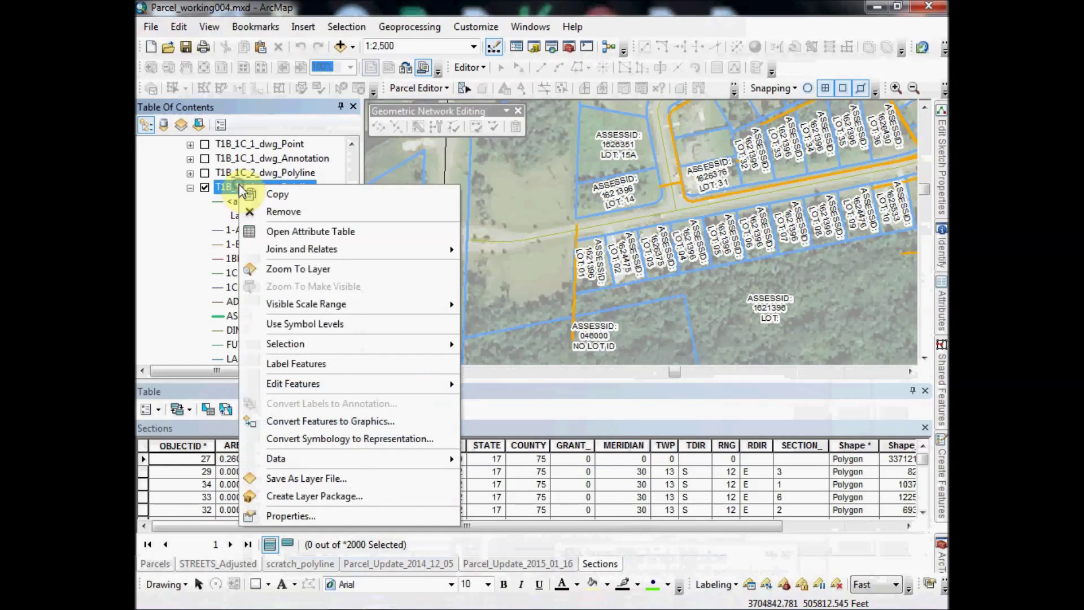
{"action": "left_click", "coordinate": [288, 264]}
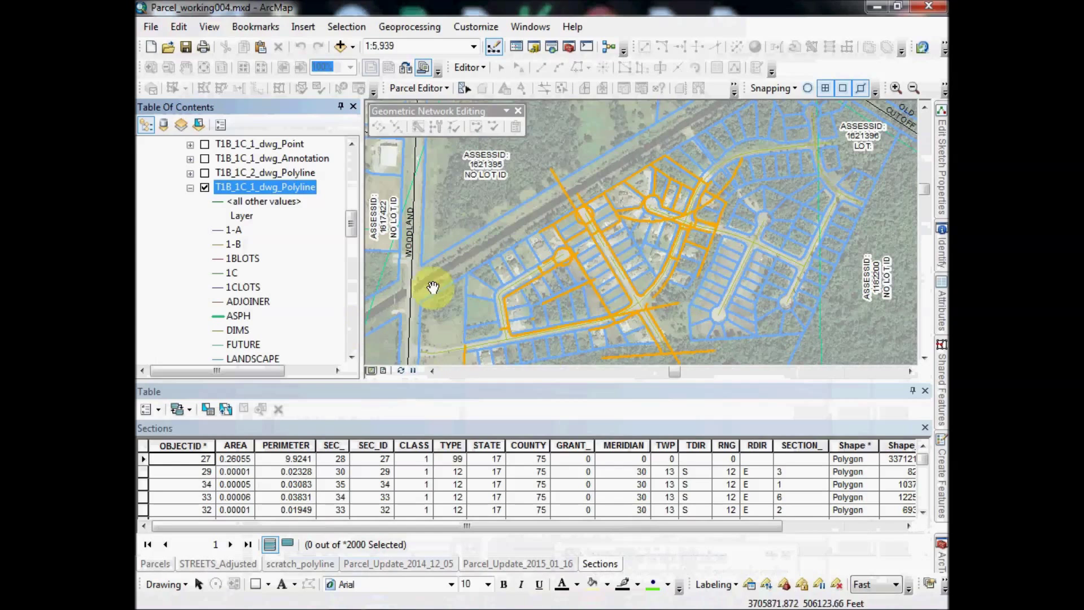
{"action": "scroll", "coordinate": [352, 218], "scroll_direction": "up", "scroll_amount": 1}
{"action": "mouse_move", "coordinate": [355, 215]}
{"action": "left_mouse_down"}
{"action": "mouse_move", "coordinate": [354, 158]}
{"action": "mouse_move", "coordinate": [355, 210]}
{"action": "left_mouse_up"}
Turn off the 1B-1C-1.dwg Polygon, citrus_A_B_dwg_Polyline and Parcel_working layers
{"action": "left_click", "coordinate": [193, 176]}
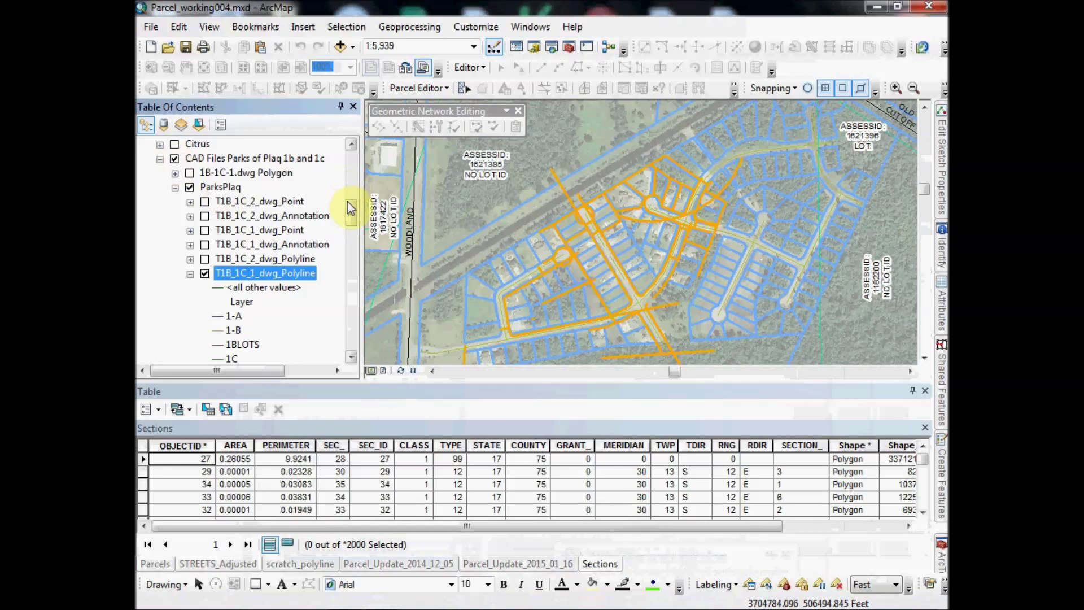
{"action": "left_click_drag", "start_coordinate": [348, 202], "coordinate": [351, 276]}
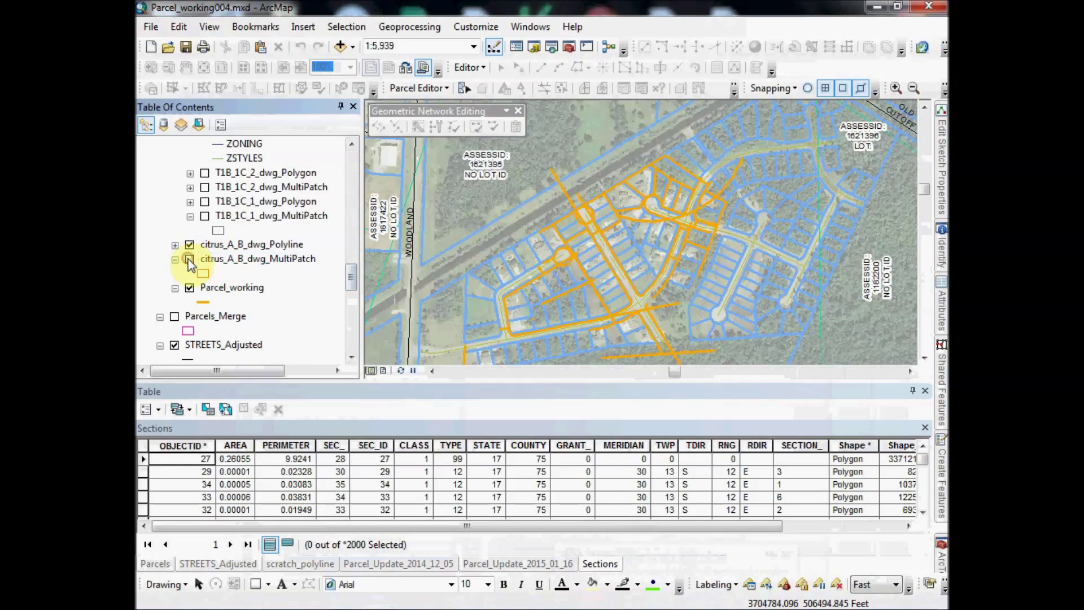
{"action": "left_click", "coordinate": [190, 244]}
{"action": "mouse_move", "coordinate": [352, 276]}
{"action": "left_mouse_down"}
{"action": "mouse_move", "coordinate": [352, 288]}
{"action": "mouse_move", "coordinate": [353, 266]}
{"action": "left_mouse_up"}
{"action": "left_click", "coordinate": [190, 231]}
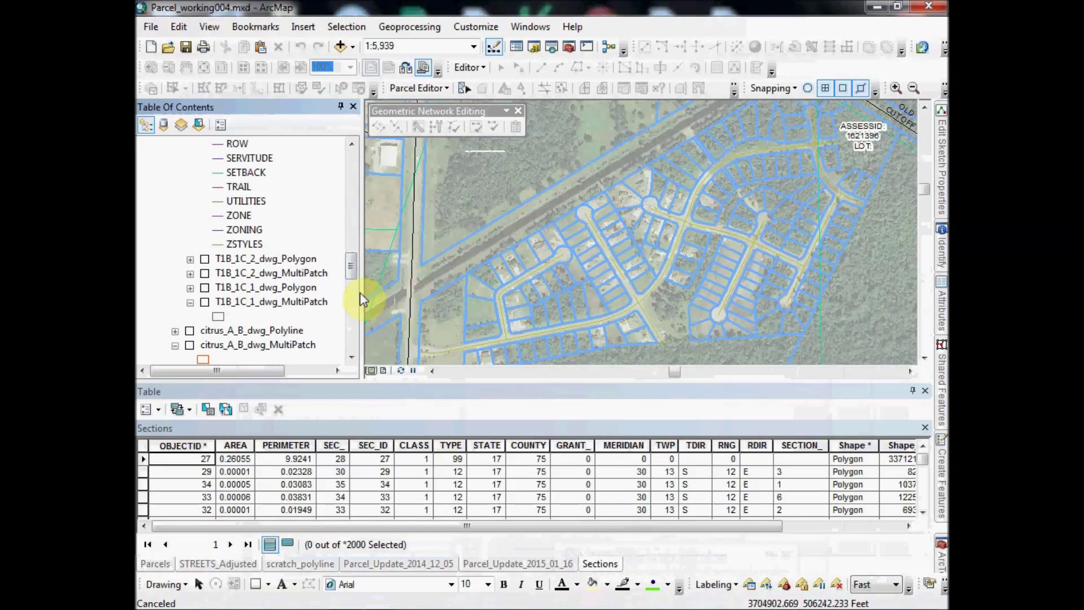
{"action": "left_click_drag", "start_coordinate": [348, 269], "coordinate": [351, 225]}
Select all features in the T1B_1C_1_dwg_Polyline layer
{"action": "right_click", "coordinate": [227, 190]}
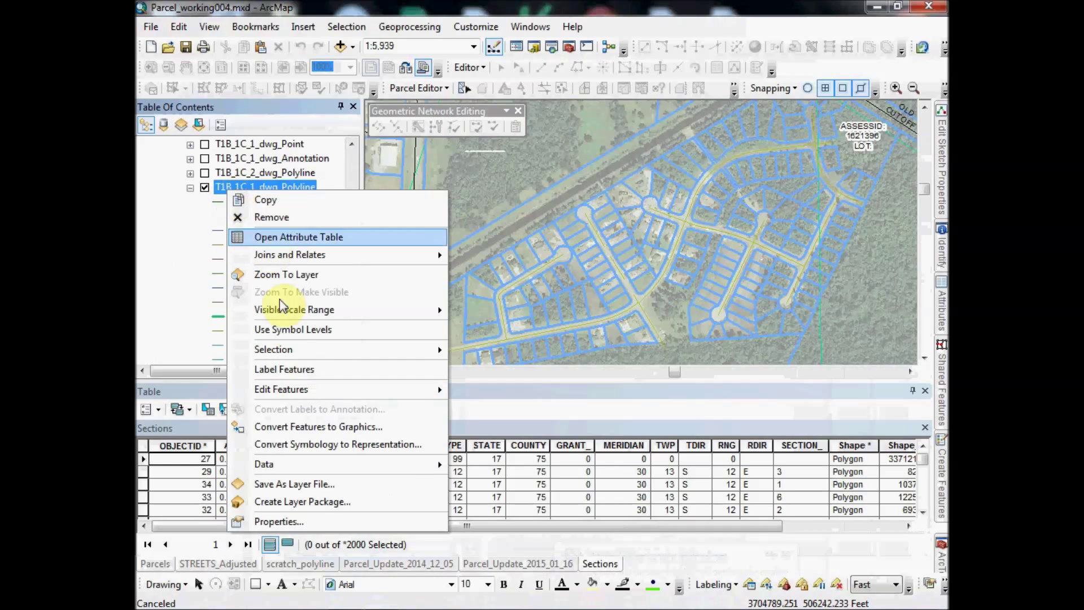
{"action": "mouse_move", "coordinate": [341, 349]}
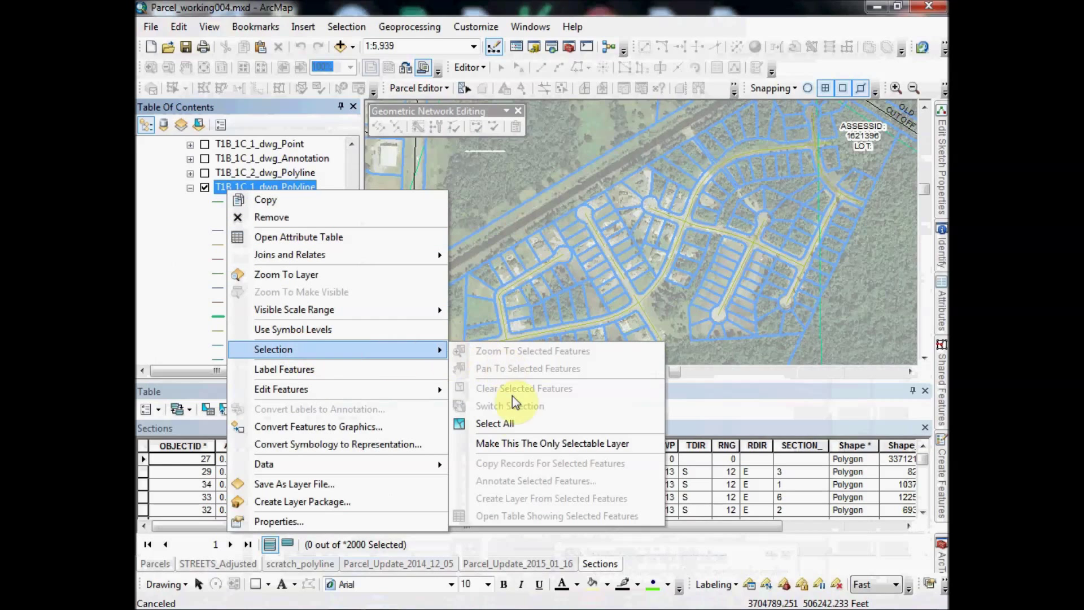
{"action": "left_click", "coordinate": [514, 425]}
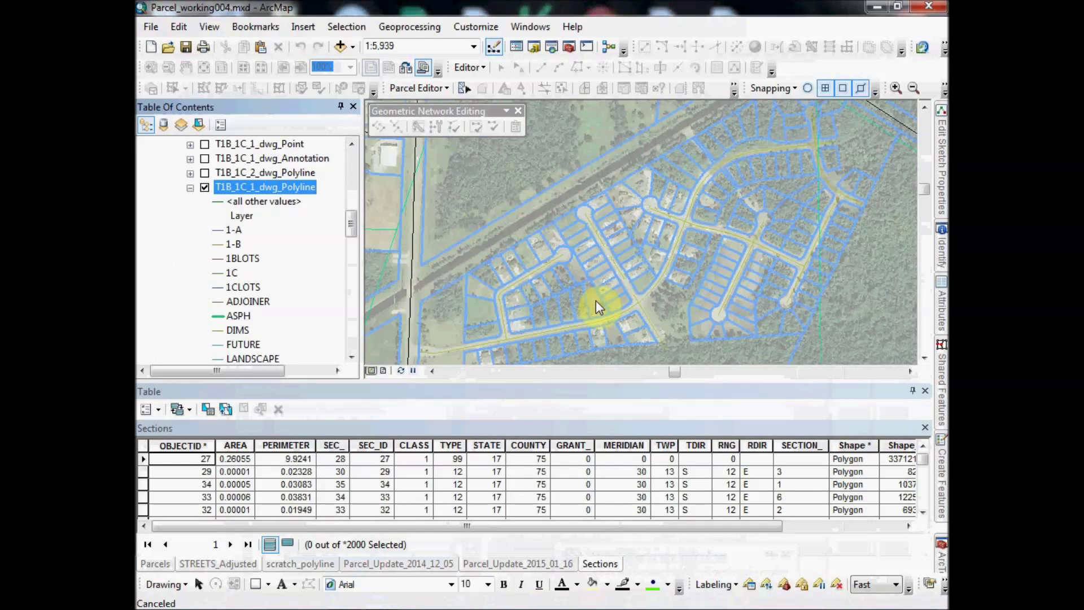
Export the layer's selected features, then browse for the output location and name
{"action": "right_click", "coordinate": [253, 188]}
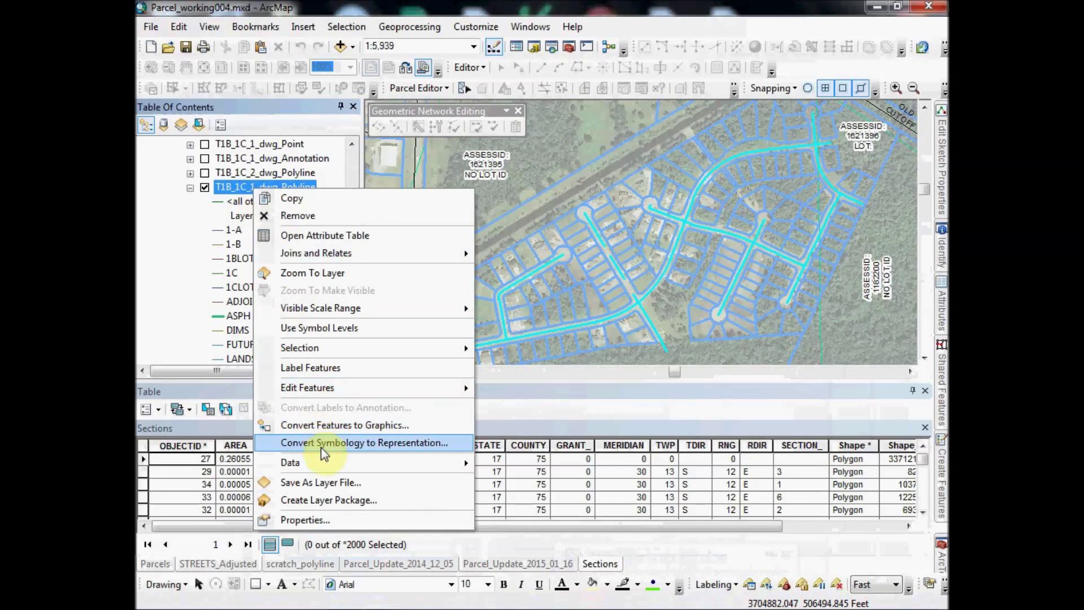
{"action": "mouse_move", "coordinate": [305, 463]}
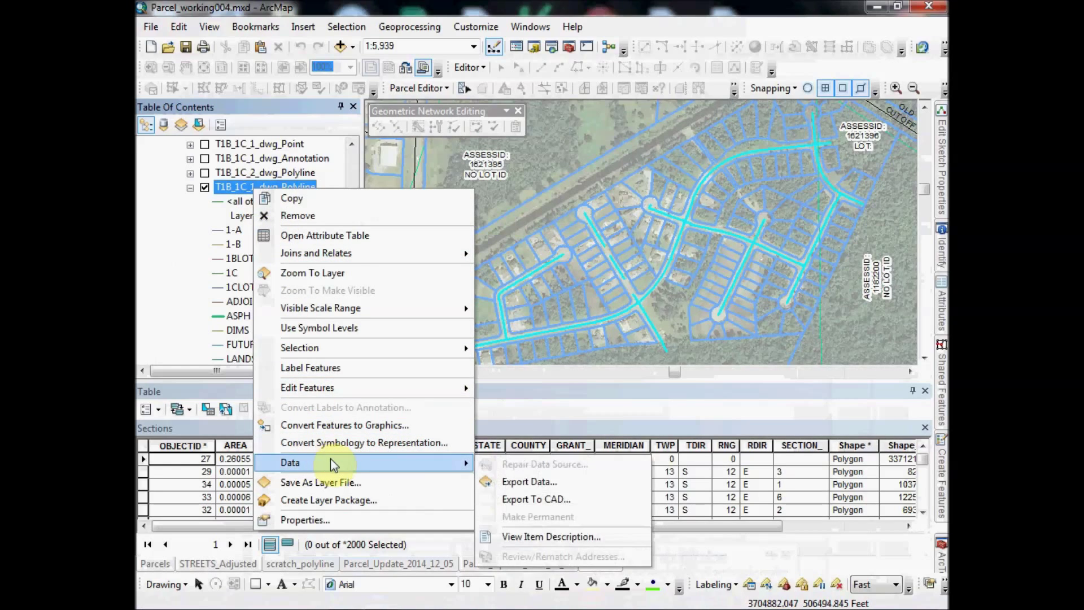
{"action": "left_click", "coordinate": [557, 484]}
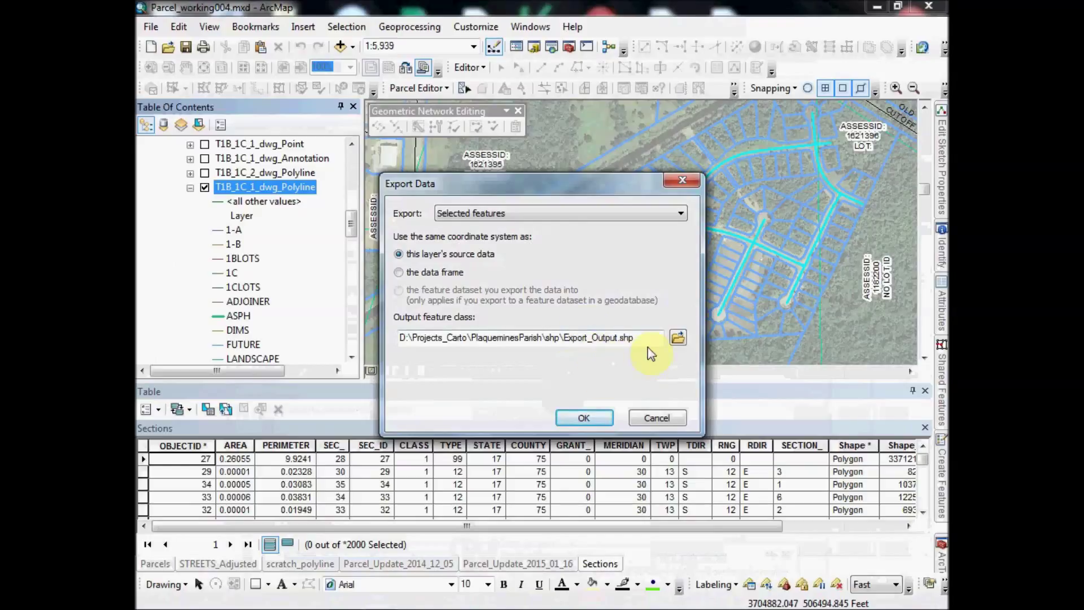
{"action": "left_click", "coordinate": [473, 216]}
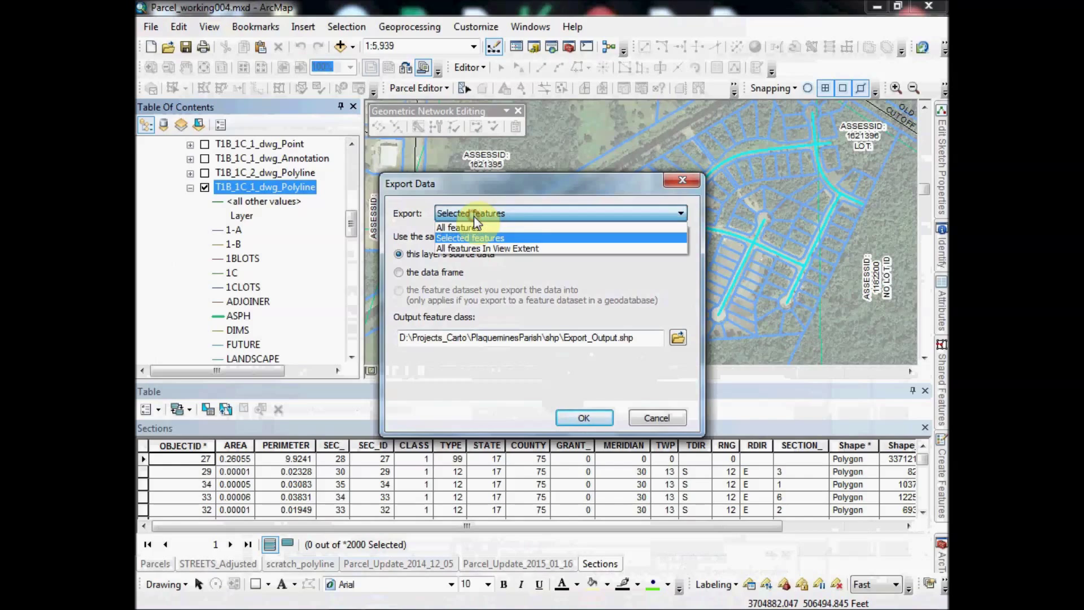
{"action": "left_click", "coordinate": [479, 218]}
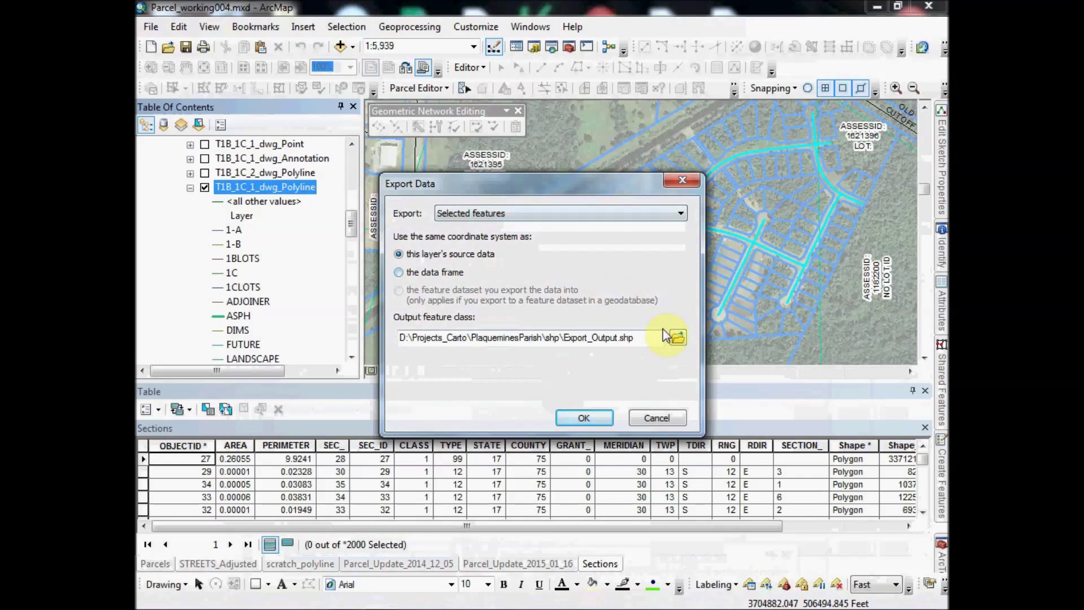
{"action": "left_click", "coordinate": [678, 337]}
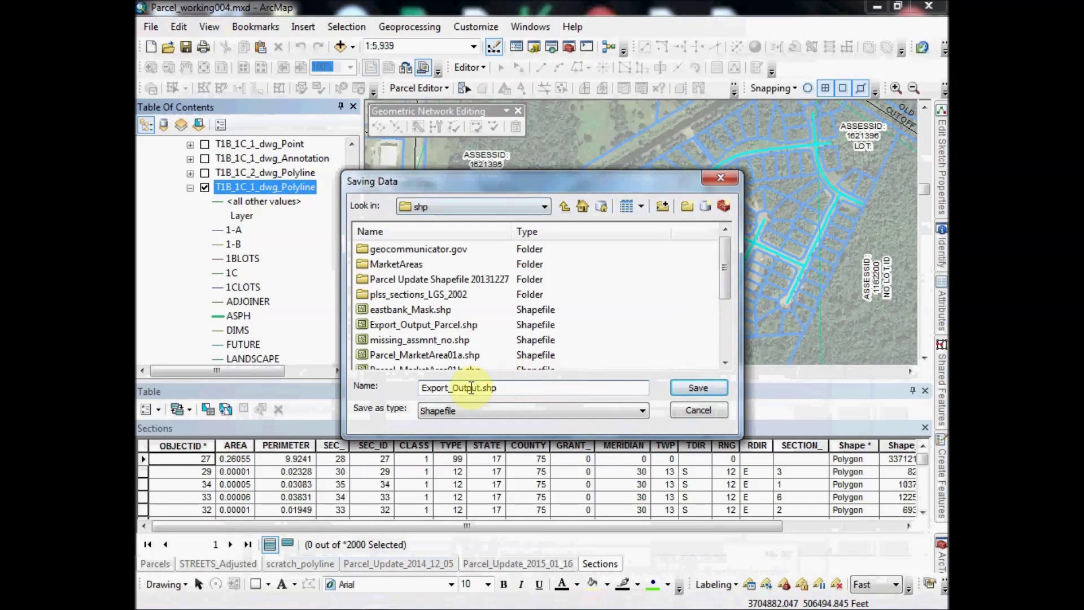
Rename the output from Export_Output to RoadCL.shp in the shp folder and run the export
{"action": "left_click_drag", "start_coordinate": [484, 387], "coordinate": [388, 391]}
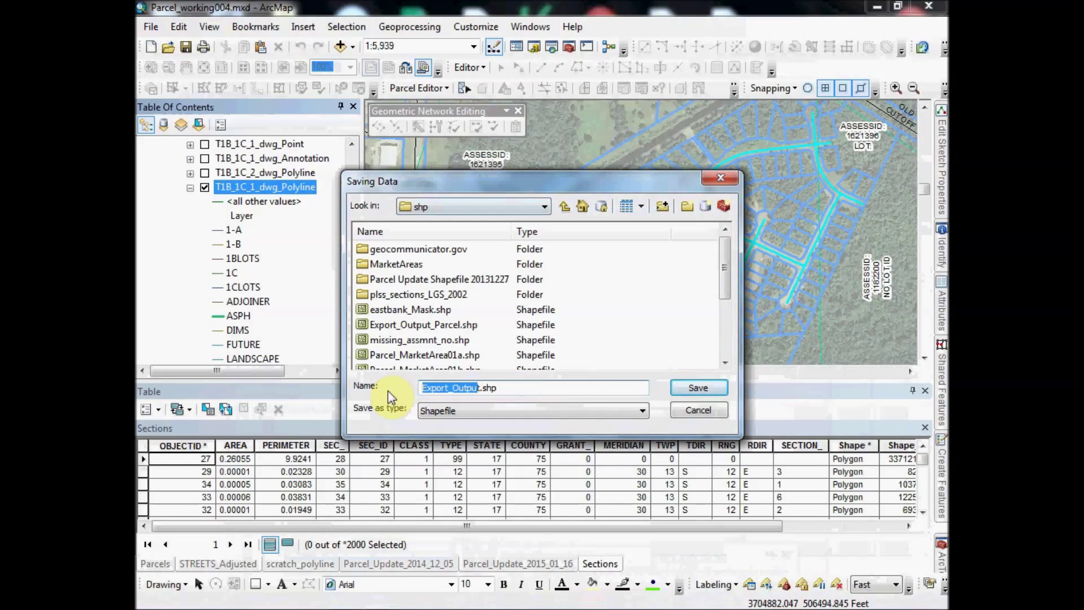
{"action": "key", "text": "BackSpace"}
{"action": "type", "text": "RoadCL"}
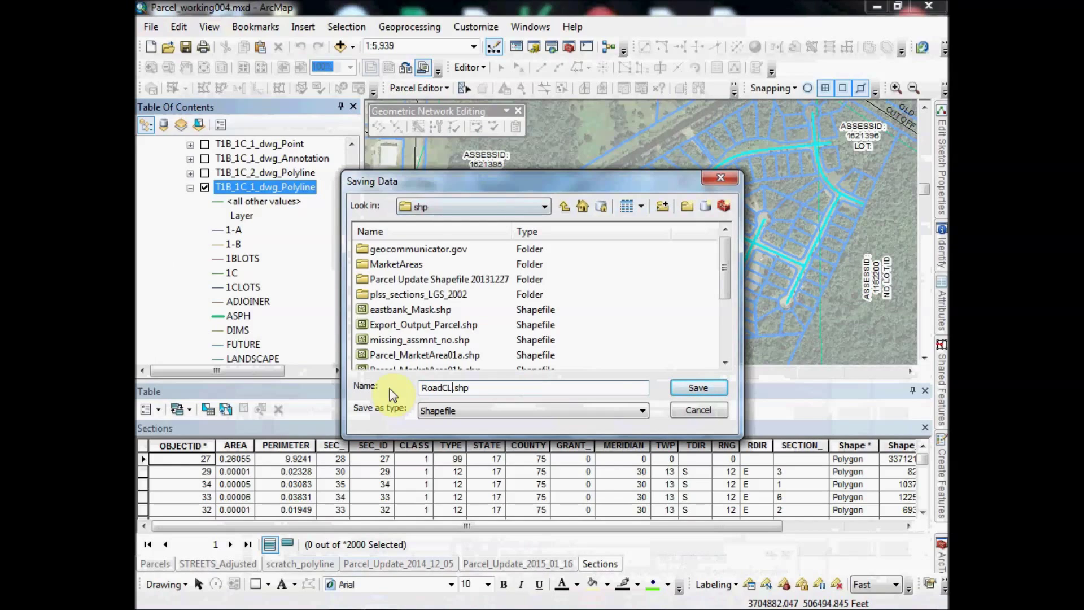
{"action": "left_click", "coordinate": [705, 388]}
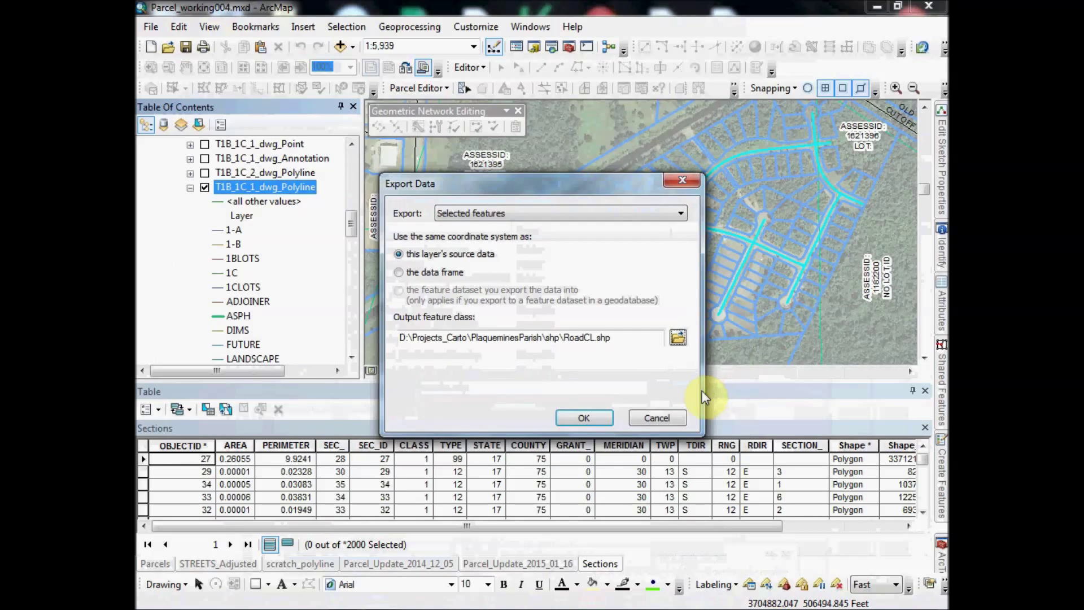
{"action": "left_click", "coordinate": [592, 420]}
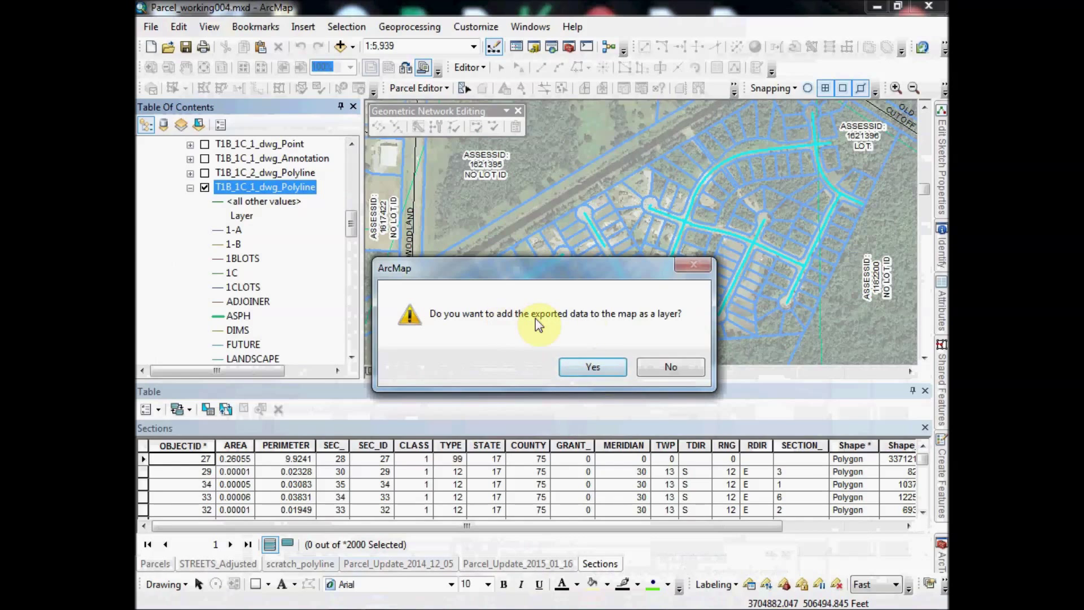
Add RoadCL to the map, turn off the ParksPlaq group, and select the RoadCL layer
{"action": "left_click", "coordinate": [595, 367]}
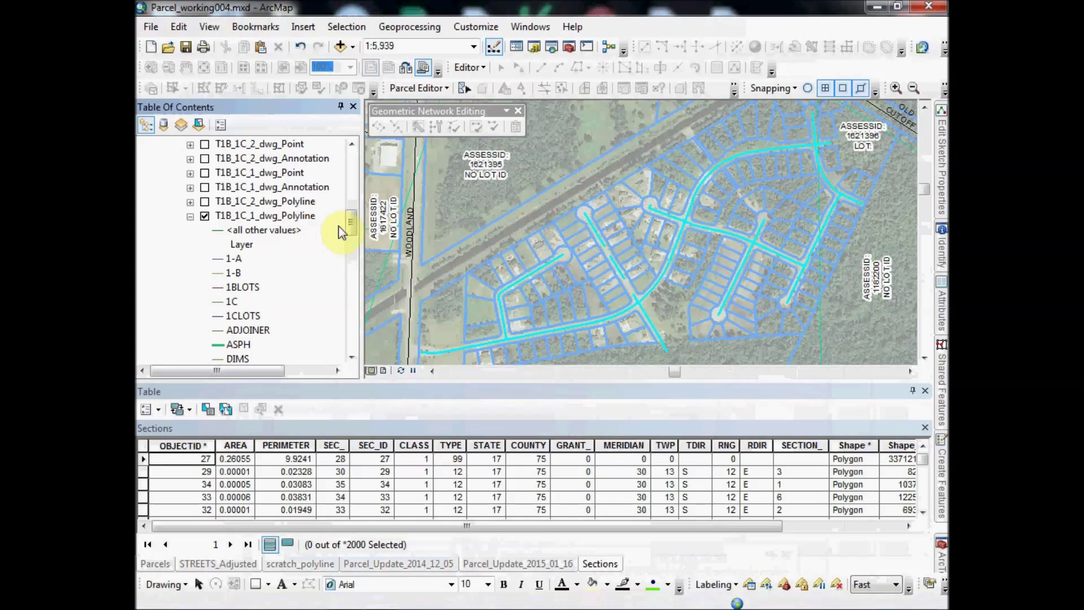
{"action": "scroll", "coordinate": [347, 225], "scroll_direction": "up", "scroll_amount": 2}
{"action": "left_click", "coordinate": [189, 216]}
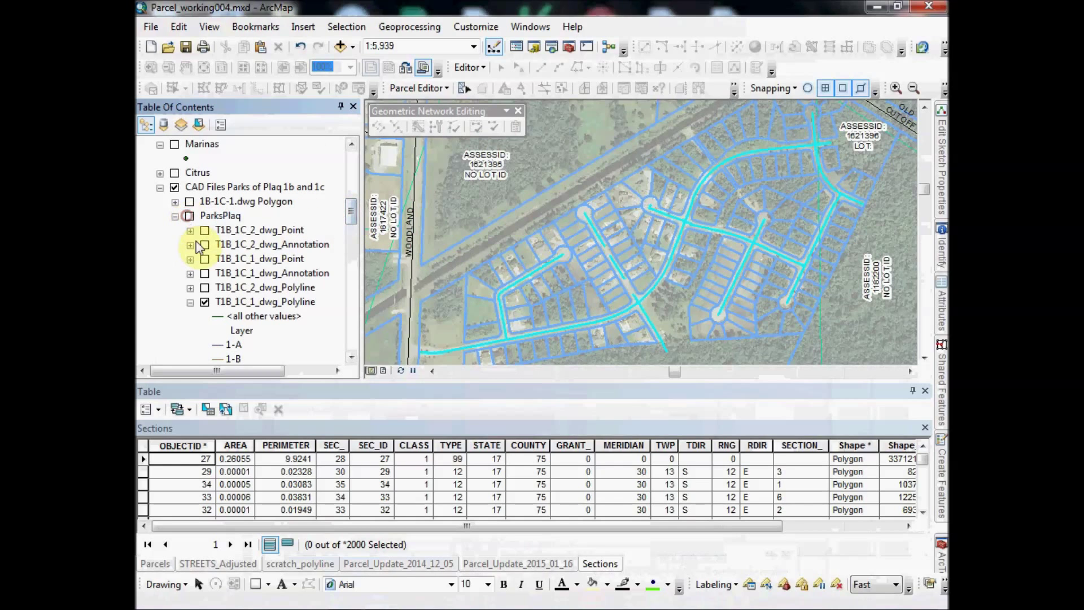
{"action": "left_click_drag", "start_coordinate": [352, 213], "coordinate": [350, 161]}
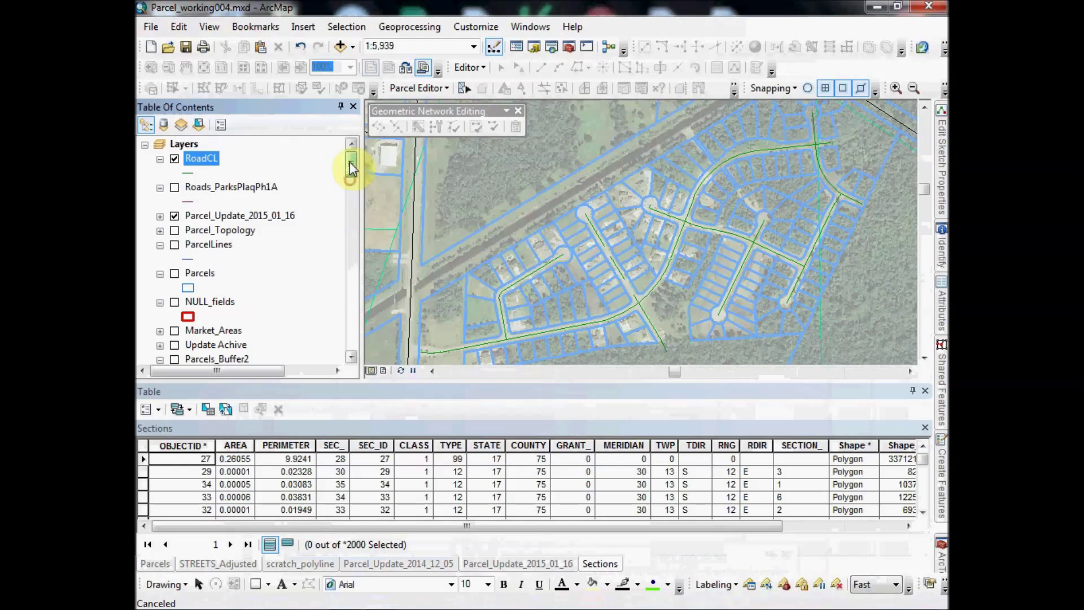
{"action": "left_click", "coordinate": [198, 161]}
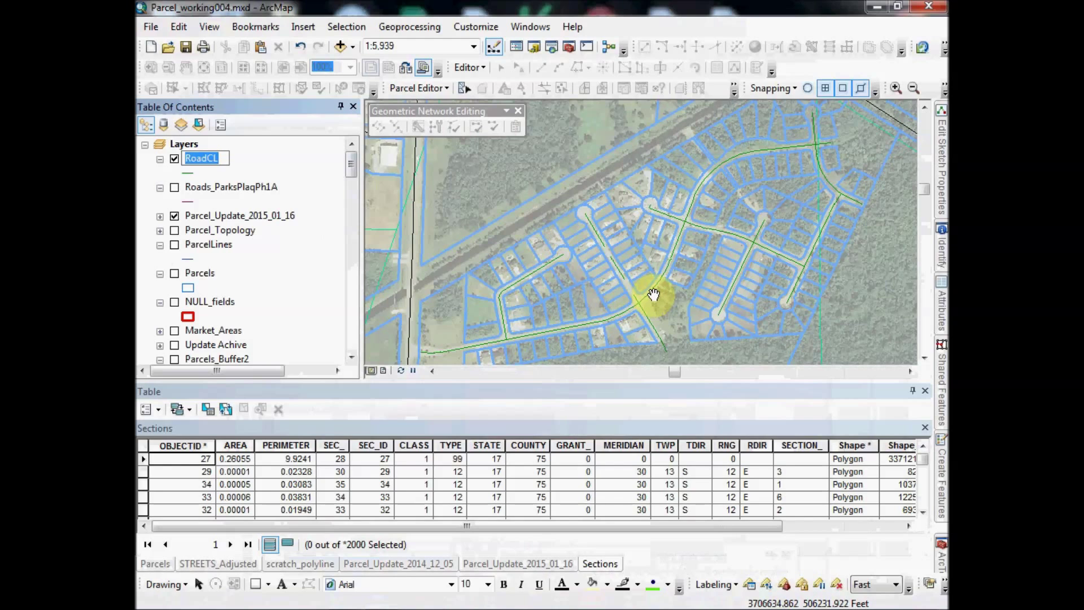
Pan across the subdivision until the centerlines along the WOODLAND road are in view
{"action": "left_click_drag", "start_coordinate": [576, 322], "coordinate": [581, 292]}
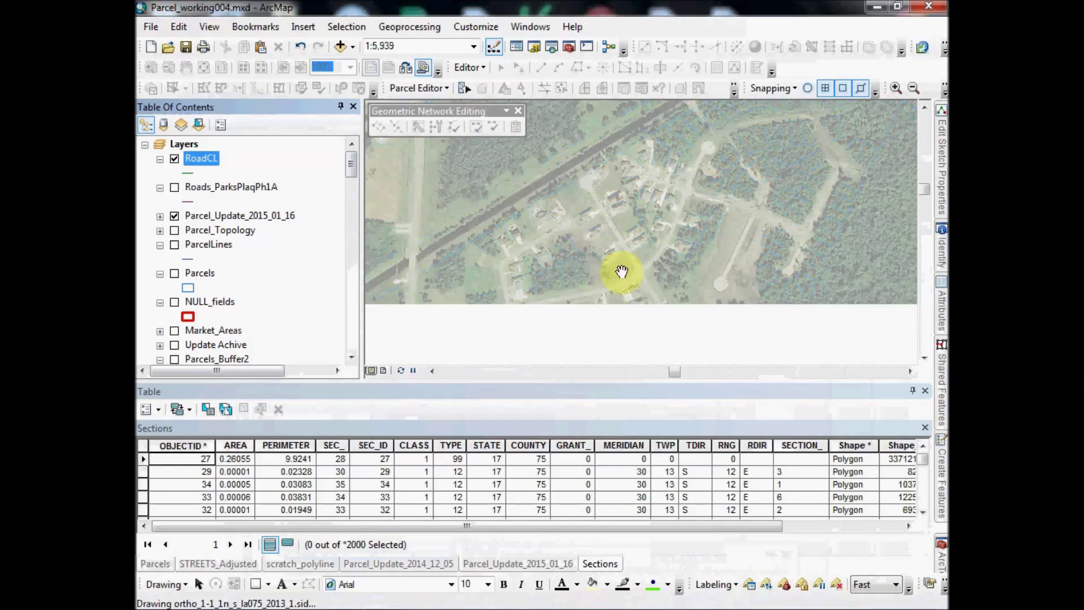
{"action": "left_click_drag", "start_coordinate": [621, 272], "coordinate": [557, 218]}
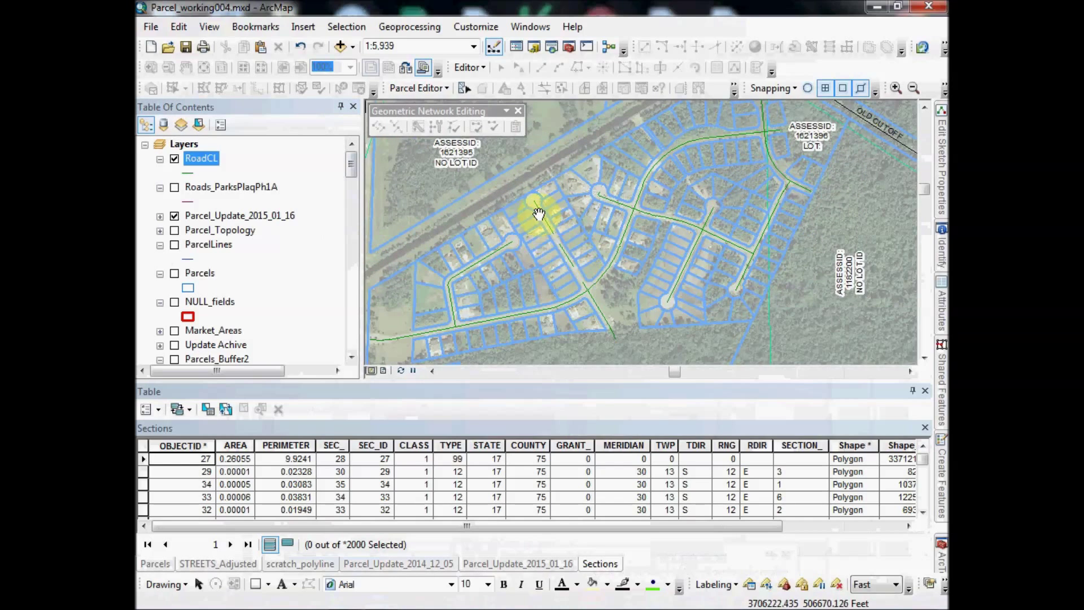
{"action": "left_click_drag", "start_coordinate": [565, 252], "coordinate": [417, 342]}
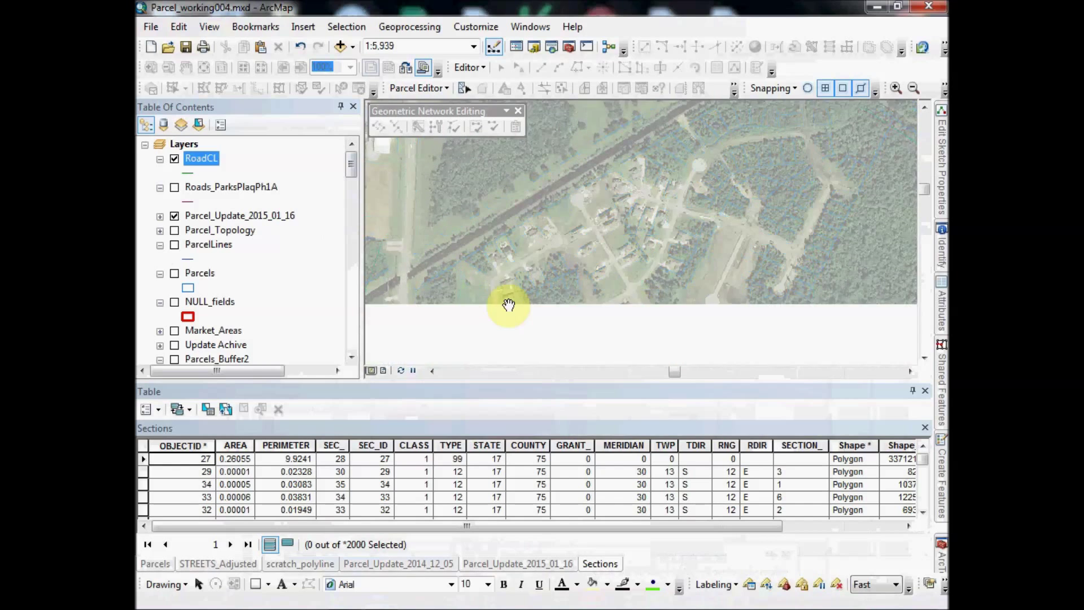
{"action": "left_click_drag", "start_coordinate": [509, 302], "coordinate": [569, 253]}
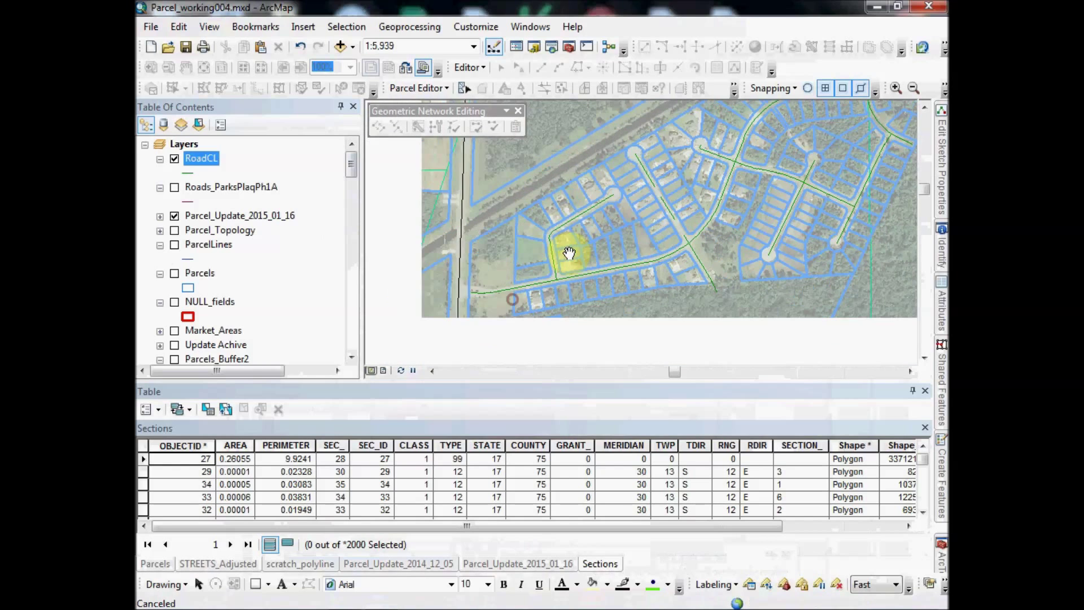
{"action": "right_click", "coordinate": [207, 162]}
Start an edit session on the RoadCL layer and zoom in on the road
{"action": "mouse_move", "coordinate": [351, 363]}
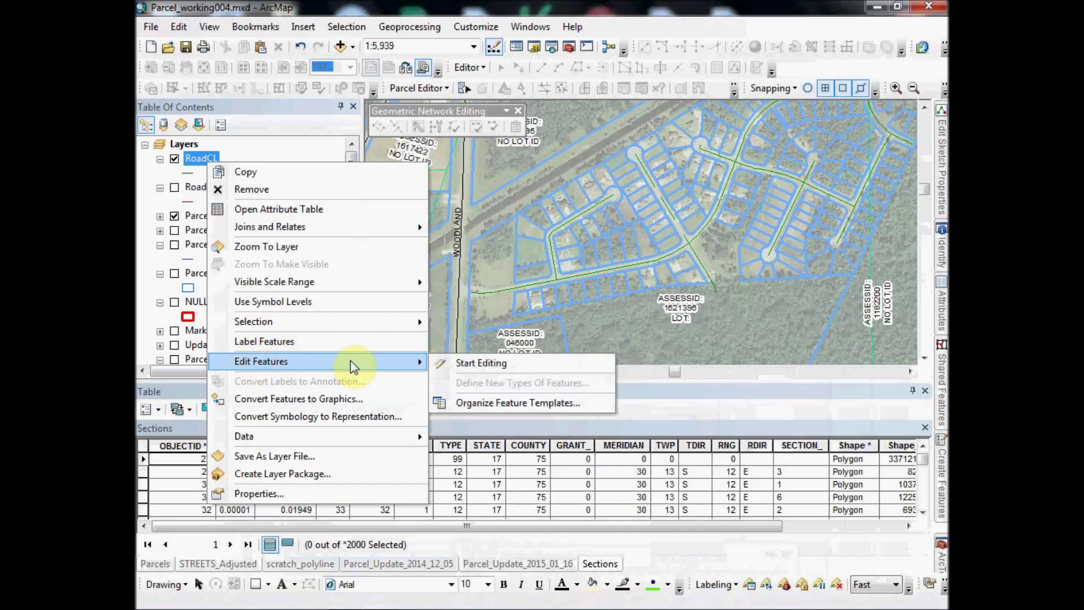
{"action": "left_click", "coordinate": [472, 364]}
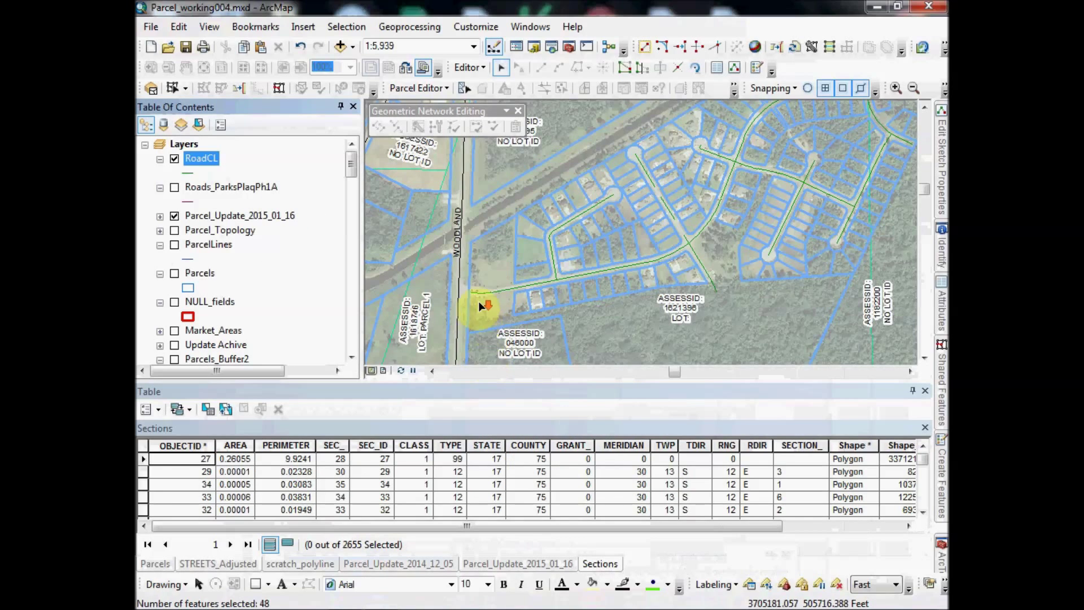
{"action": "scroll", "coordinate": [478, 300], "scroll_direction": "down", "scroll_amount": 5}
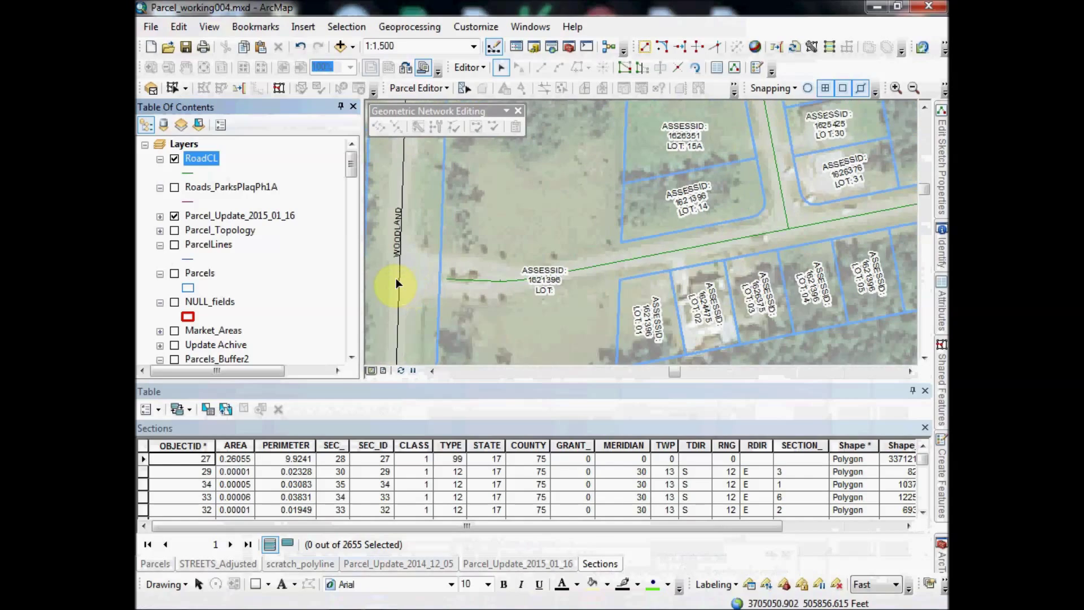
{"action": "scroll", "coordinate": [400, 277], "scroll_direction": "down", "scroll_amount": 1}
Float the Advanced Editing toolbar over the map and select features near the road line
{"action": "left_click_drag", "start_coordinate": [637, 46], "coordinate": [612, 126]}
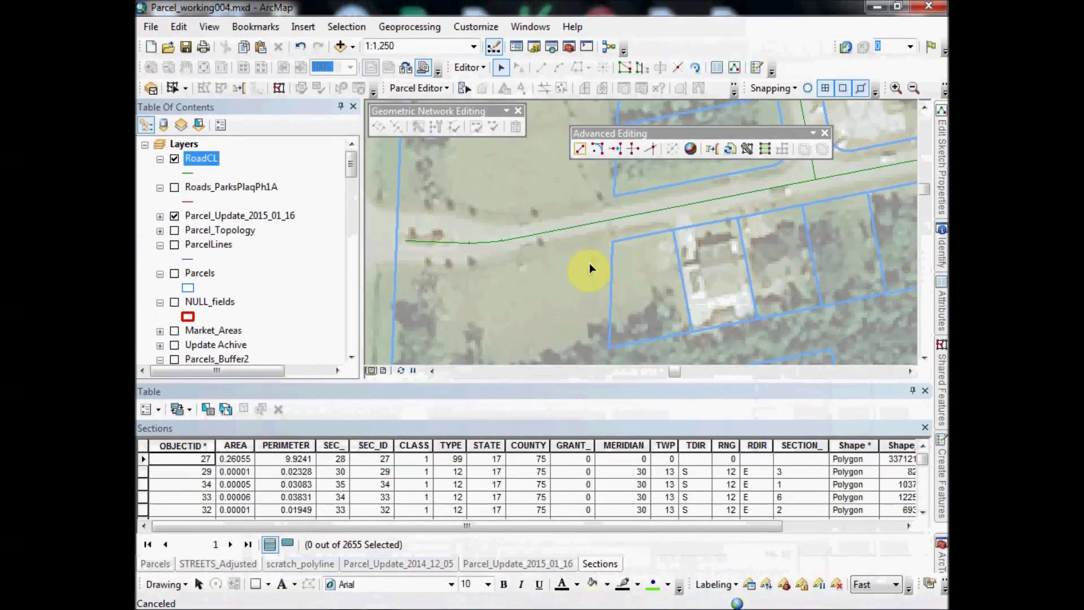
{"action": "scroll", "coordinate": [468, 254], "scroll_direction": "down", "scroll_amount": 1}
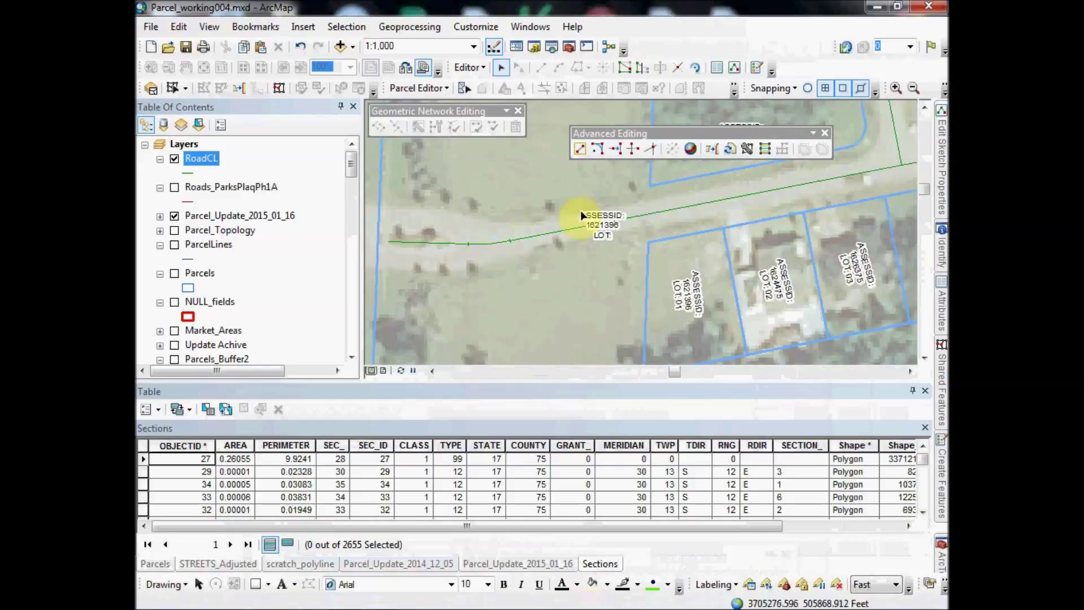
{"action": "left_click_drag", "start_coordinate": [605, 134], "coordinate": [581, 107]}
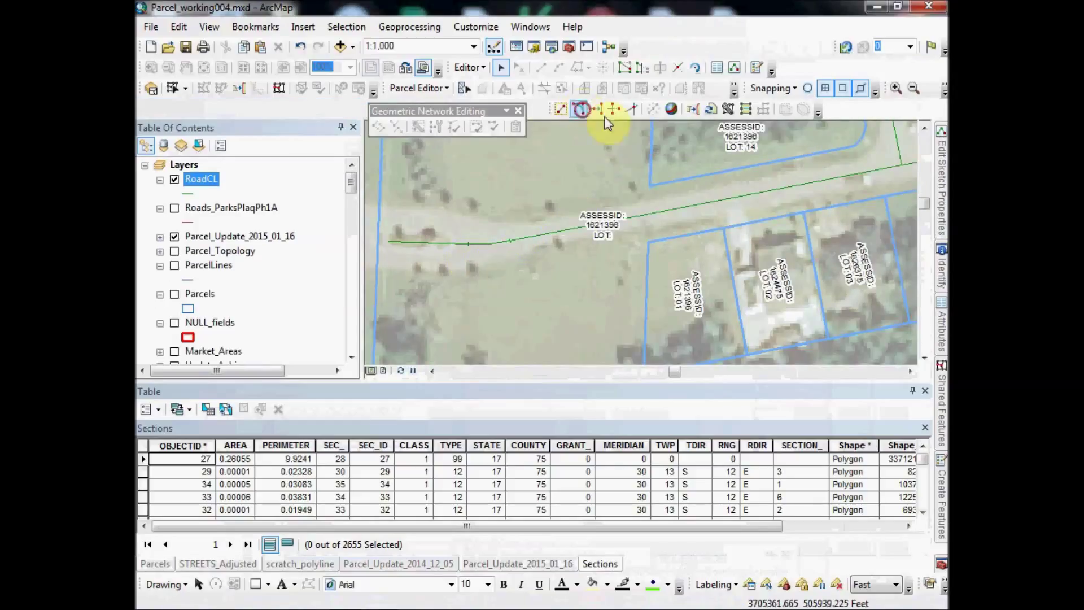
{"action": "left_click_drag", "start_coordinate": [551, 107], "coordinate": [651, 115]}
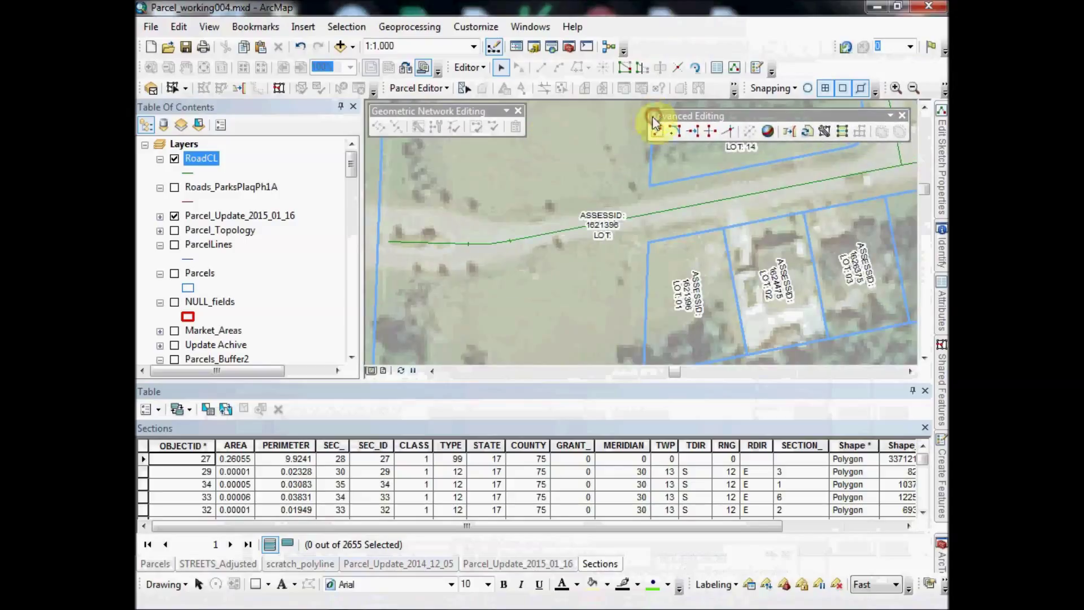
{"action": "left_click", "coordinate": [473, 245]}
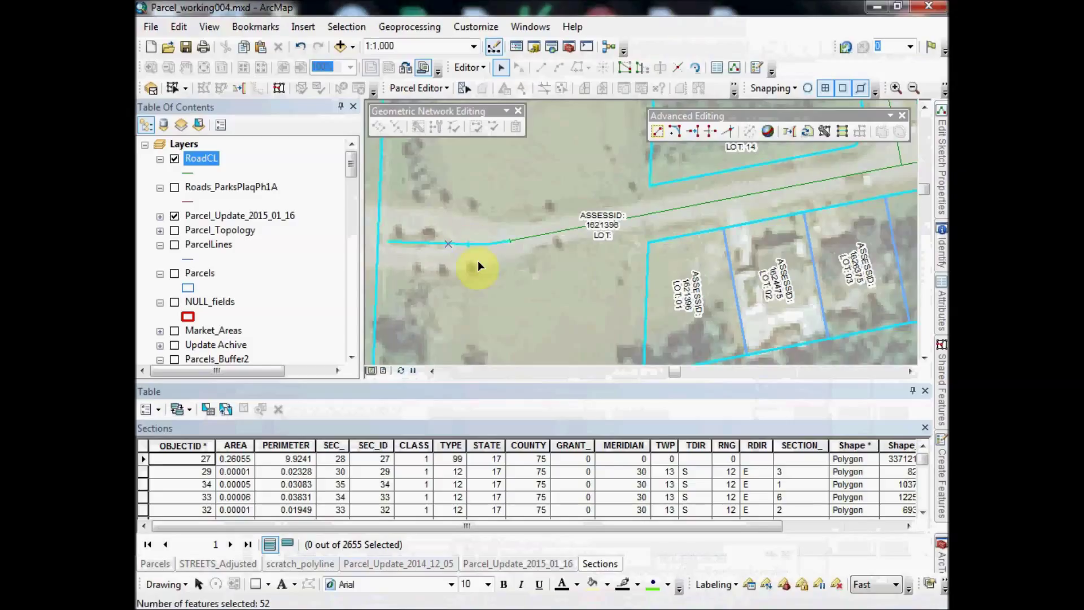
Zoom to 1:500, clear the selection, and select the centerline segment by ASSESSID 1621396
{"action": "scroll", "coordinate": [472, 245], "scroll_direction": "up", "scroll_amount": 2}
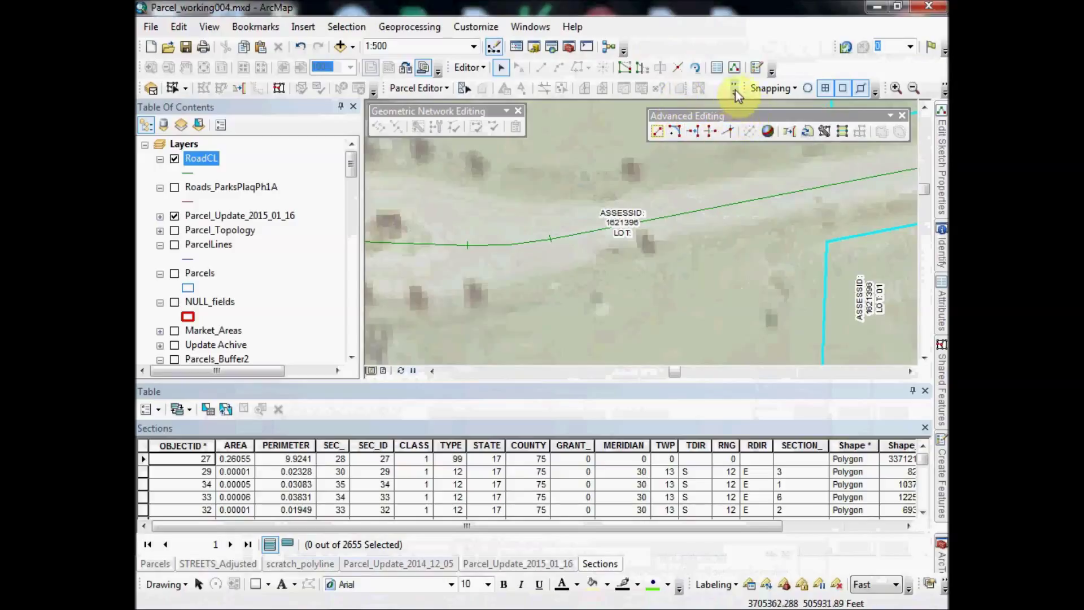
{"action": "left_click", "coordinate": [348, 26]}
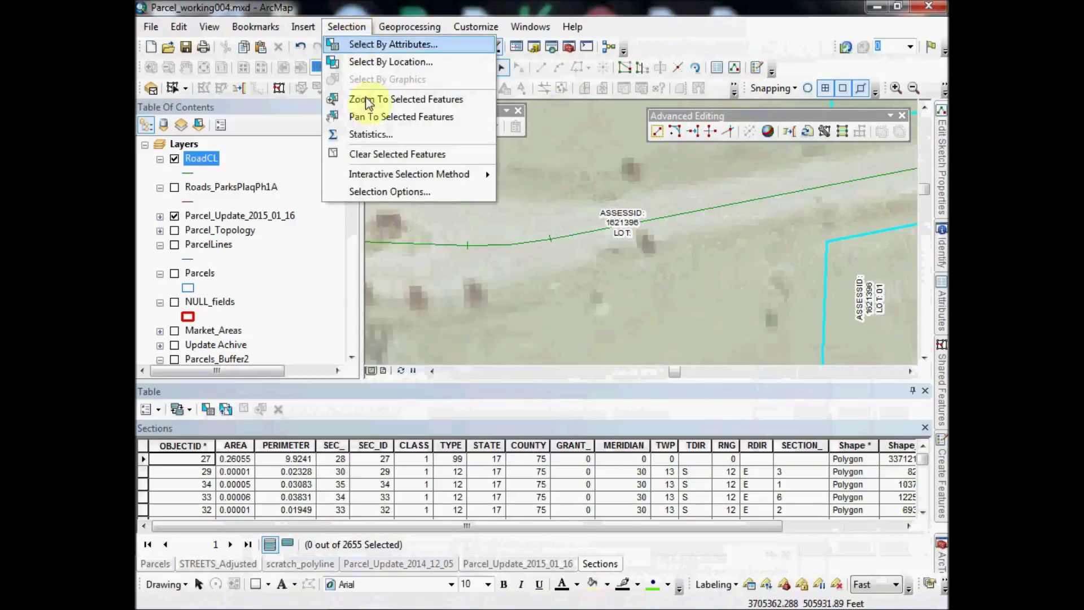
{"action": "left_click", "coordinate": [384, 155]}
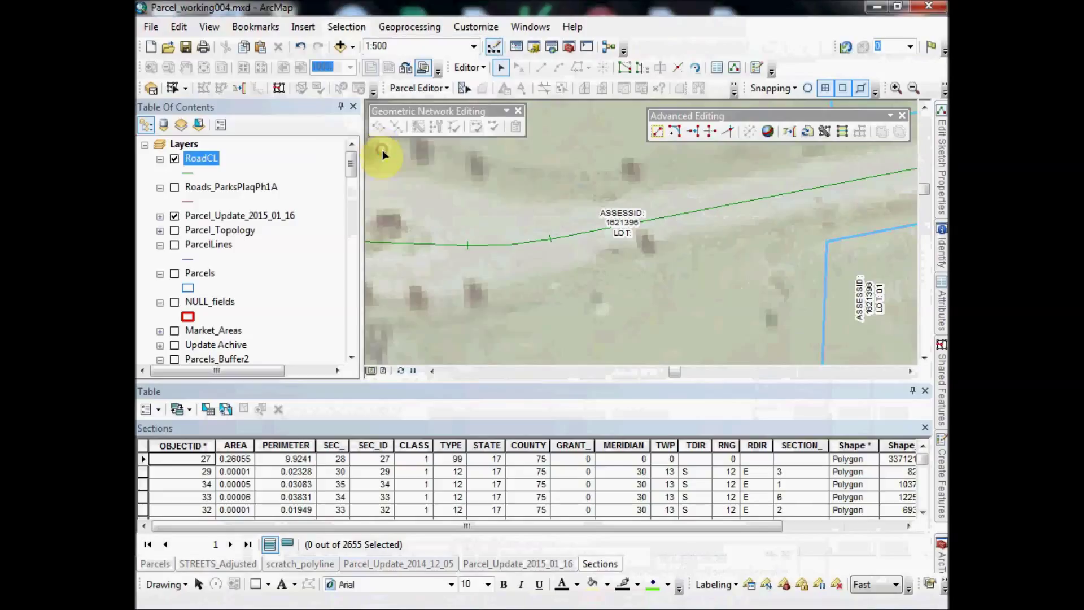
{"action": "left_click", "coordinate": [468, 245]}
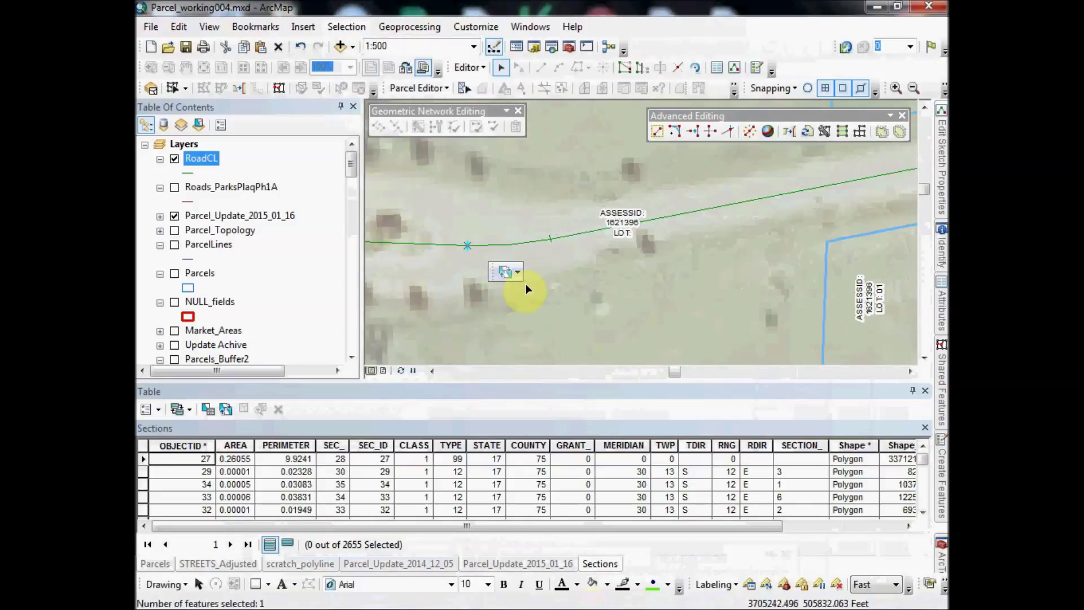
Clear the current road selection and pan along the road toward the curving centerline
{"action": "left_click", "coordinate": [551, 239]}
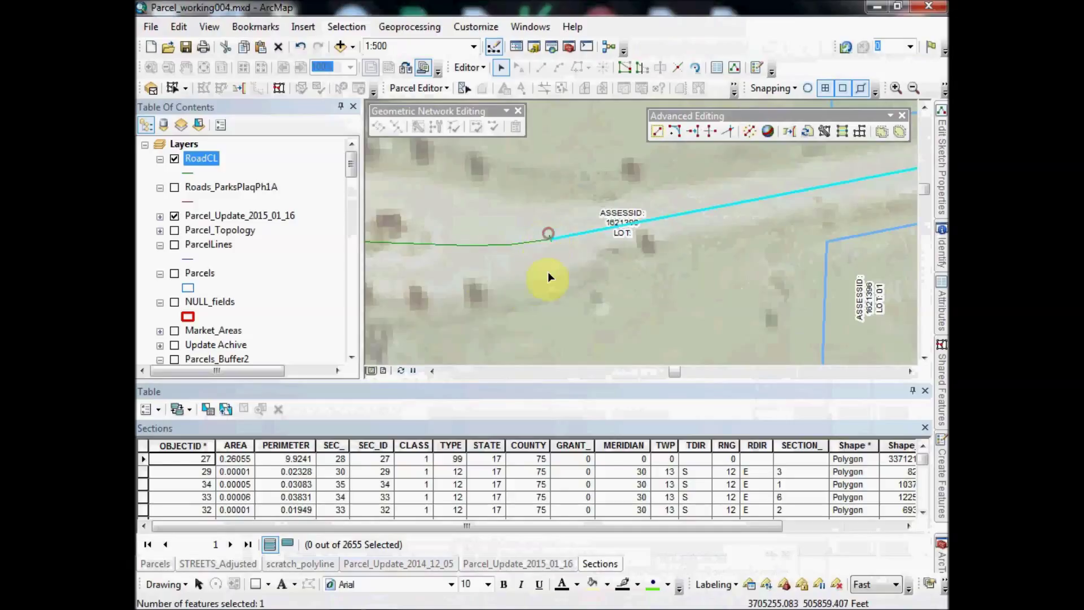
{"action": "left_click", "coordinate": [581, 283]}
{"action": "left_click_drag", "start_coordinate": [581, 282], "coordinate": [617, 315]}
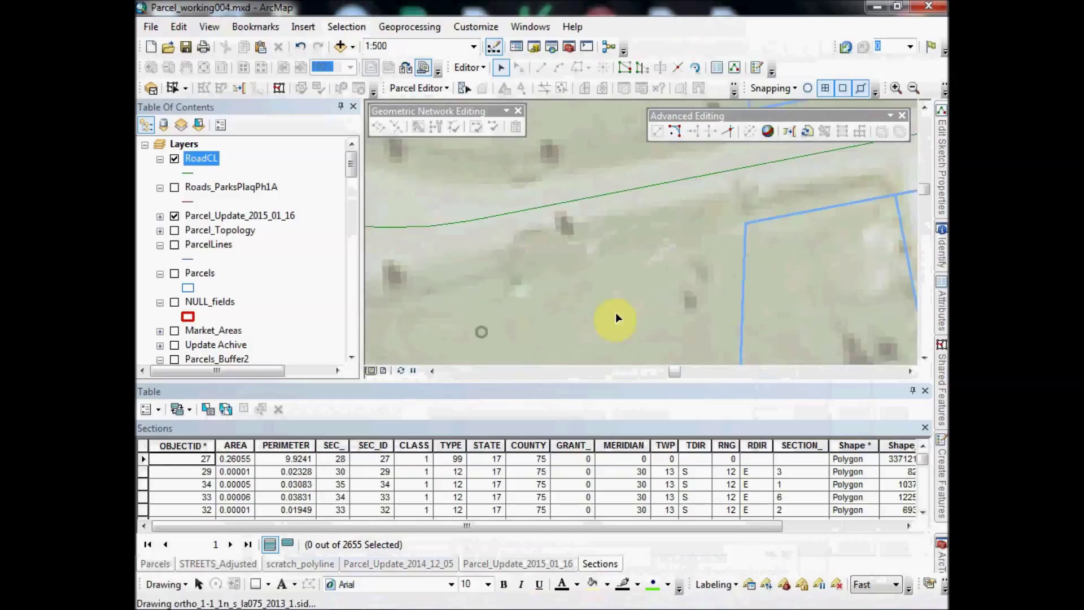
{"action": "left_click_drag", "start_coordinate": [743, 291], "coordinate": [552, 351]}
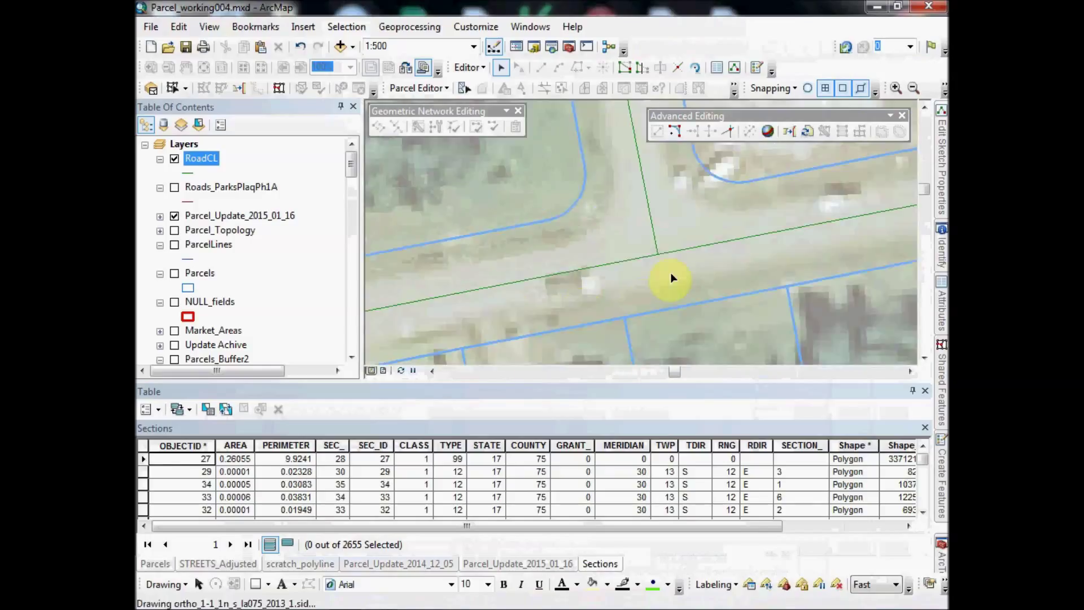
{"action": "scroll", "coordinate": [670, 272], "scroll_direction": "down", "scroll_amount": 3}
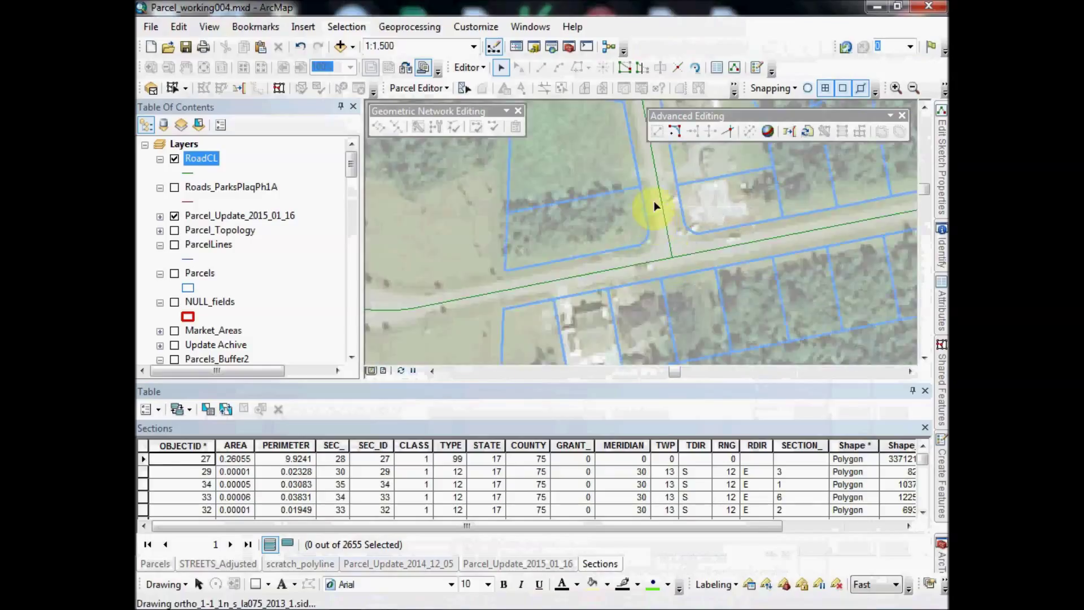
{"action": "left_click_drag", "start_coordinate": [654, 201], "coordinate": [548, 198]}
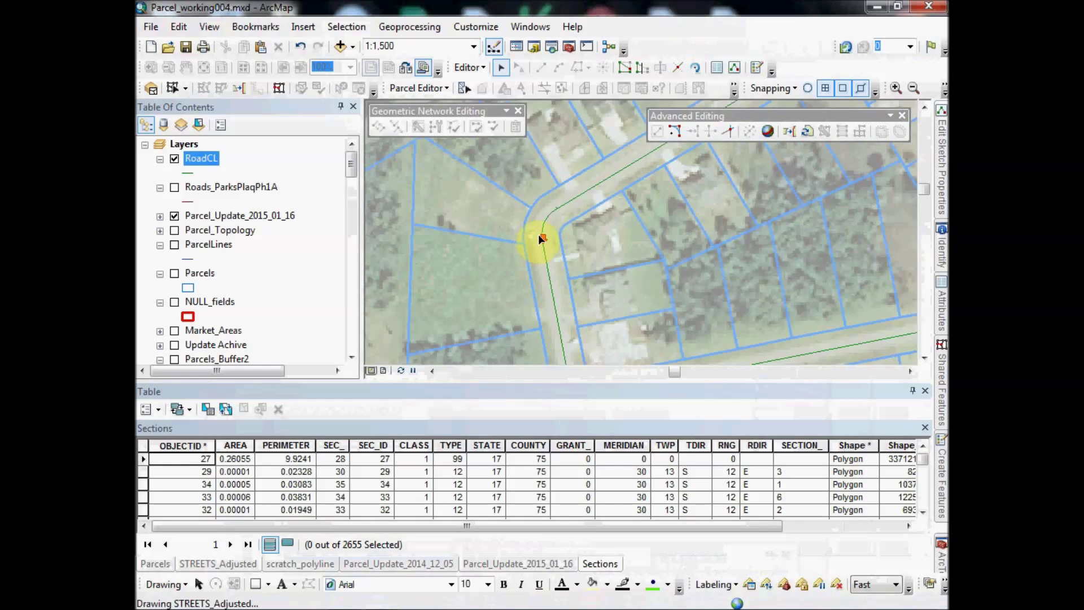
Select the curved RoadCL centerline passing the ASSESSID 1621396 lot beside lot 29
{"action": "scroll", "coordinate": [543, 240], "scroll_direction": "up", "scroll_amount": 5}
{"action": "double_click", "coordinate": [546, 249]}
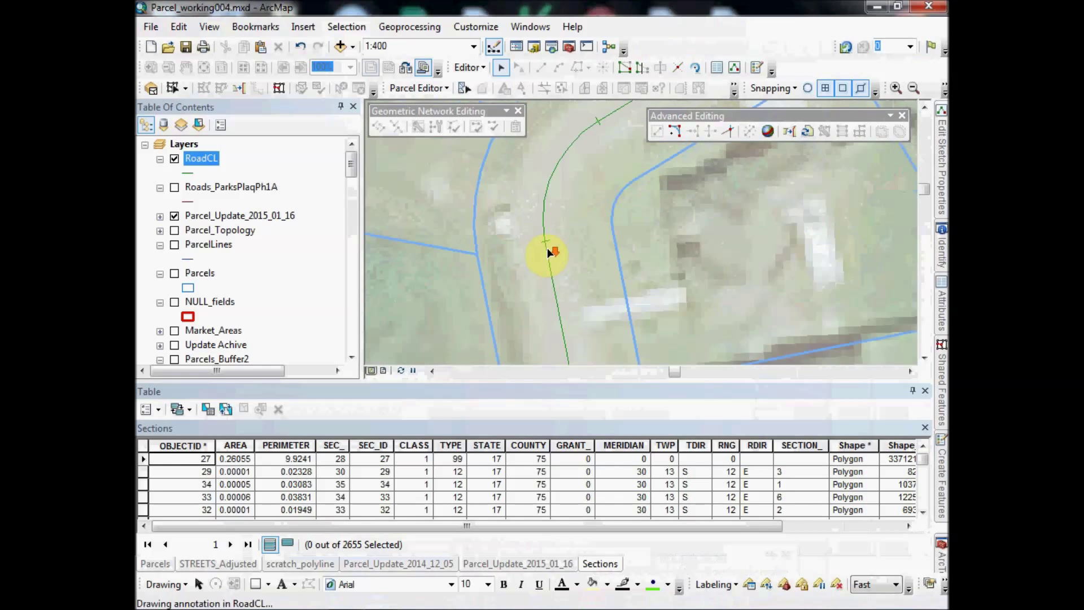
{"action": "scroll", "coordinate": [550, 237], "scroll_direction": "up", "scroll_amount": 1}
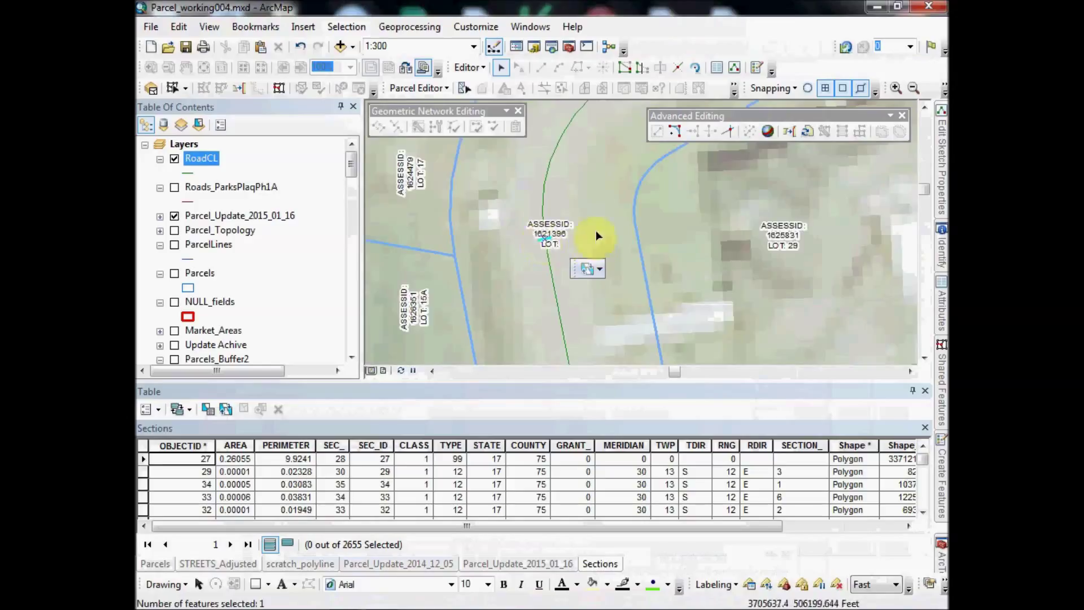
{"action": "mouse_move", "coordinate": [634, 177]}
{"action": "left_mouse_down"}
{"action": "mouse_move", "coordinate": [540, 249]}
{"action": "mouse_move", "coordinate": [520, 202]}
{"action": "left_mouse_up"}
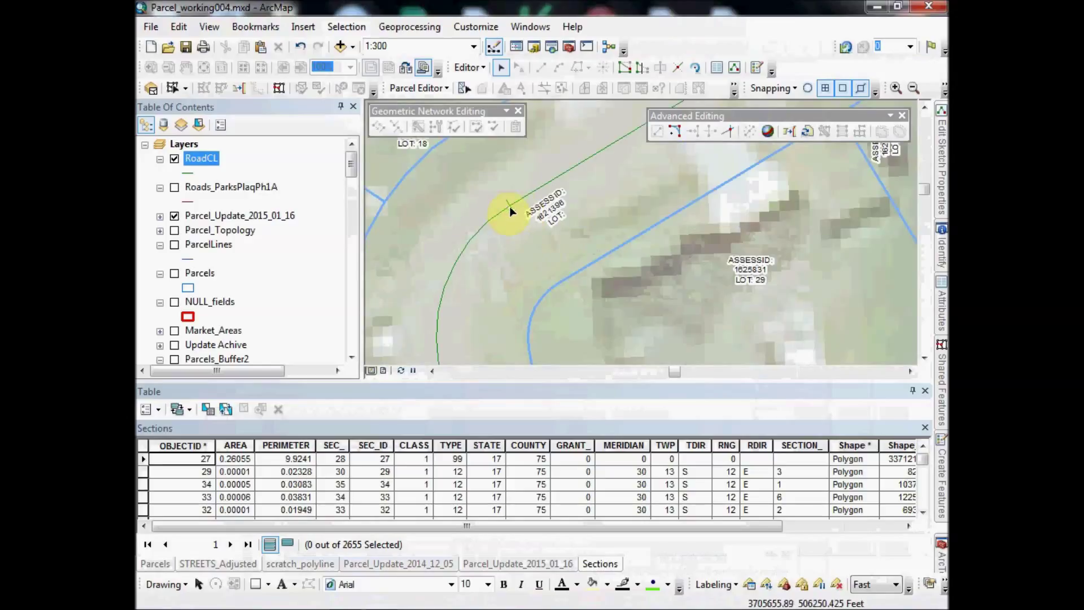
{"action": "left_click", "coordinate": [510, 205]}
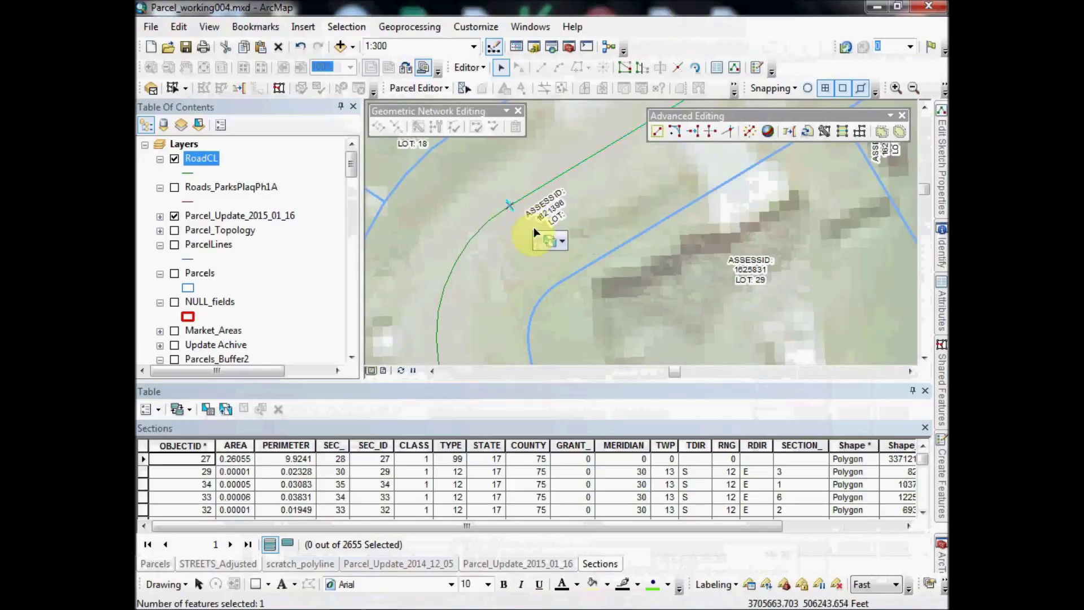
Pan out to 1:2,000, then zoom back to 1:1,000 on the junction gap beside lots 1V–4V
{"action": "left_click_drag", "start_coordinate": [534, 235], "coordinate": [612, 242]}
{"action": "scroll", "coordinate": [605, 219], "scroll_direction": "down", "scroll_amount": 3}
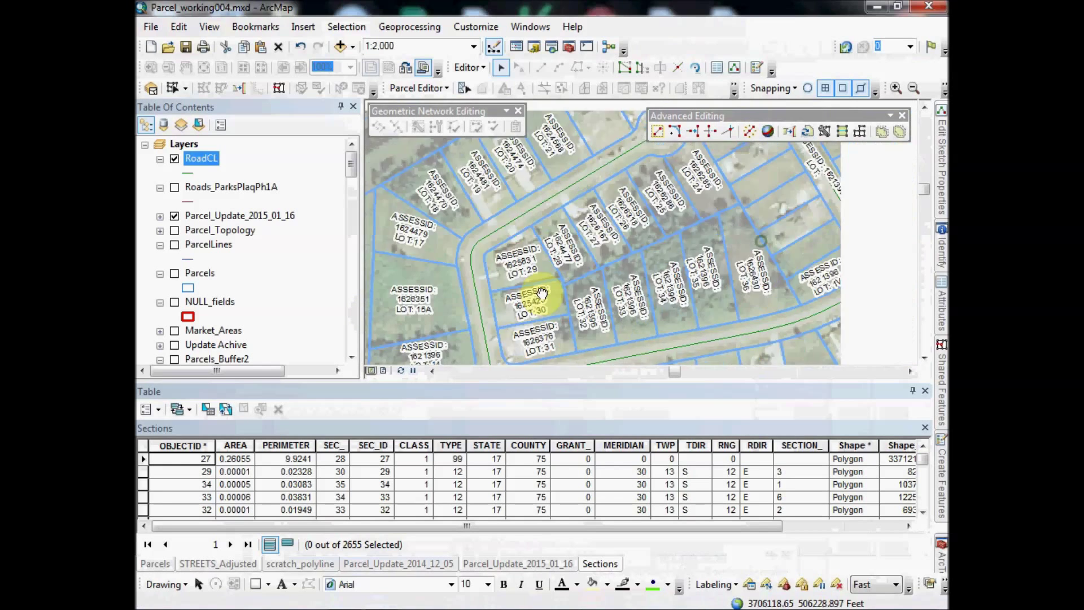
{"action": "scroll", "coordinate": [655, 215], "scroll_direction": "up", "scroll_amount": 2}
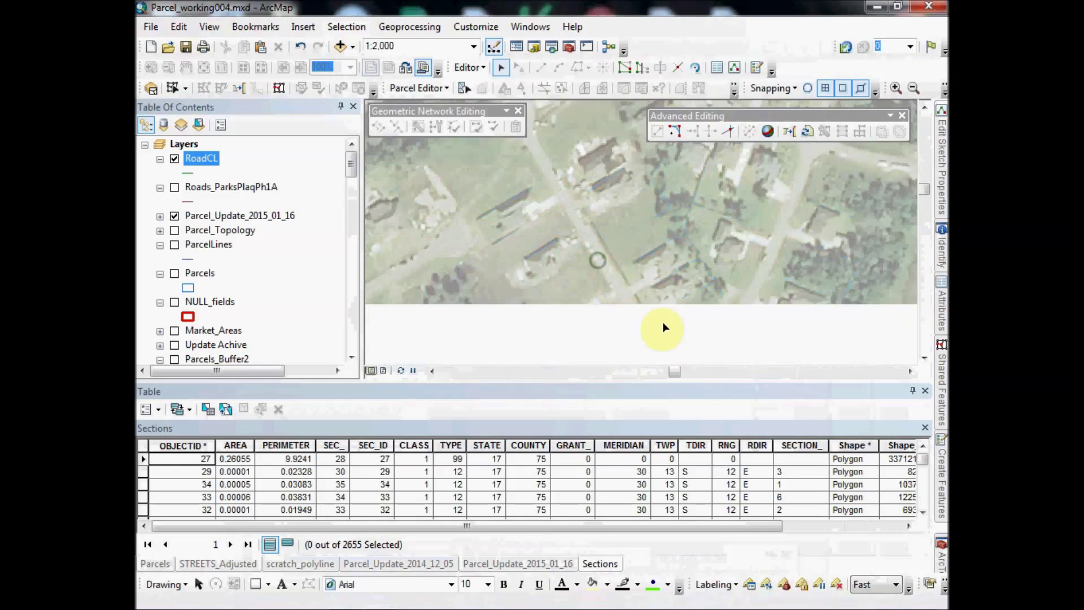
{"action": "scroll", "coordinate": [625, 258], "scroll_direction": "up", "scroll_amount": 1}
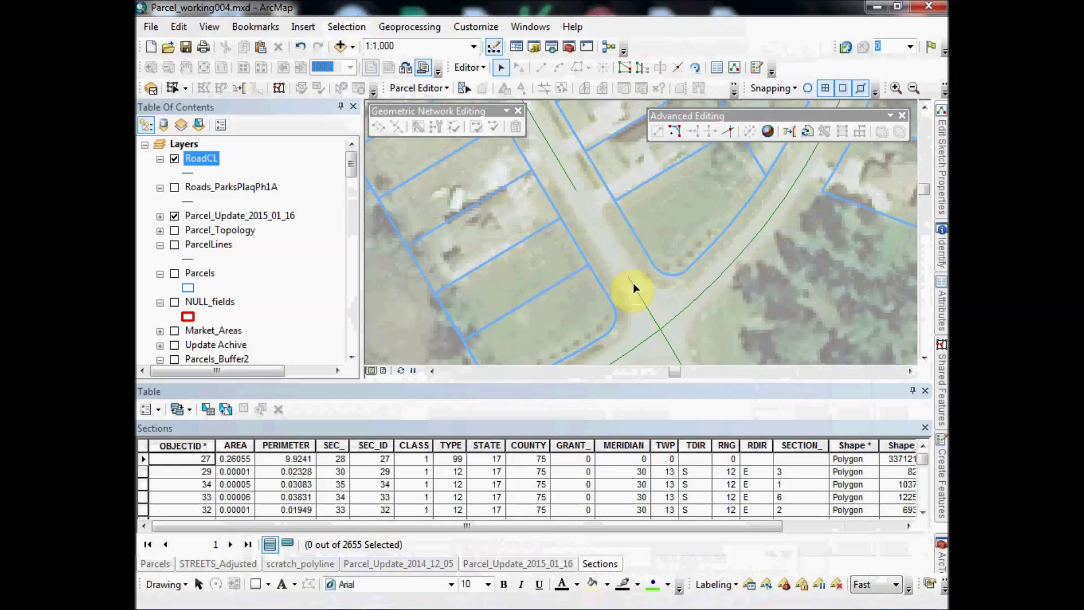
Snap both ends of the upper road centerline onto the adjoining road endpoints and finish the sketch
{"action": "left_click", "coordinate": [563, 169]}
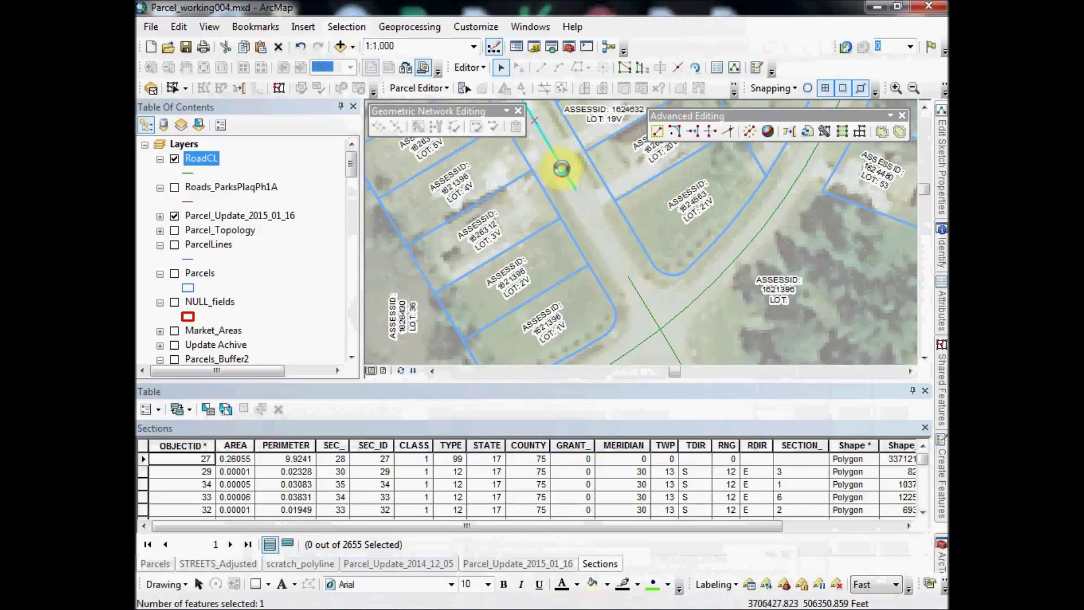
{"action": "double_click", "coordinate": [562, 168]}
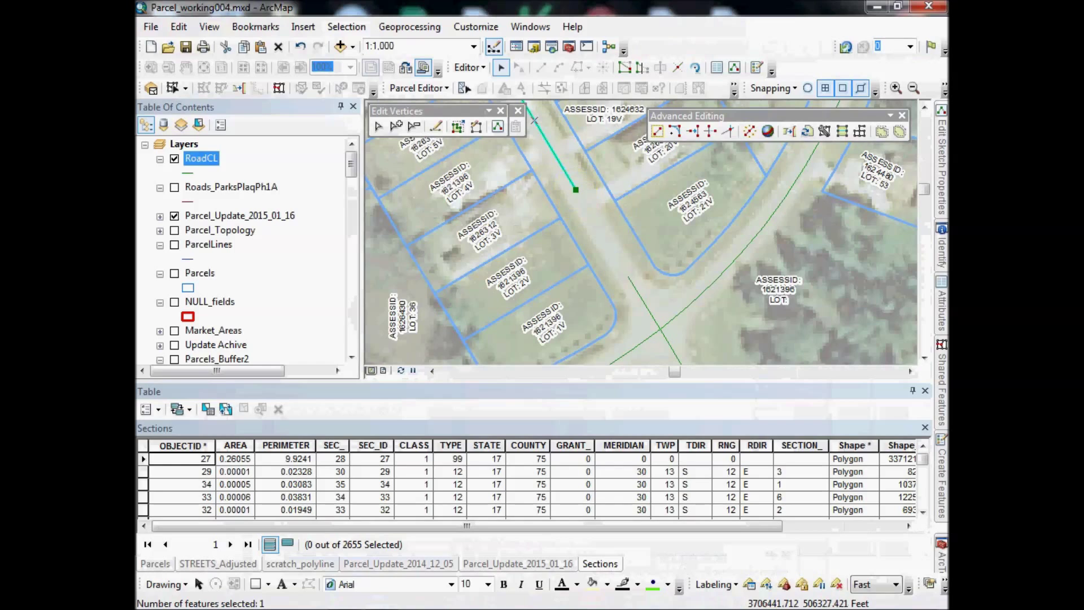
{"action": "mouse_move", "coordinate": [576, 189]}
{"action": "left_mouse_down"}
{"action": "mouse_move", "coordinate": [625, 273]}
{"action": "mouse_move", "coordinate": [603, 294]}
{"action": "left_mouse_up"}
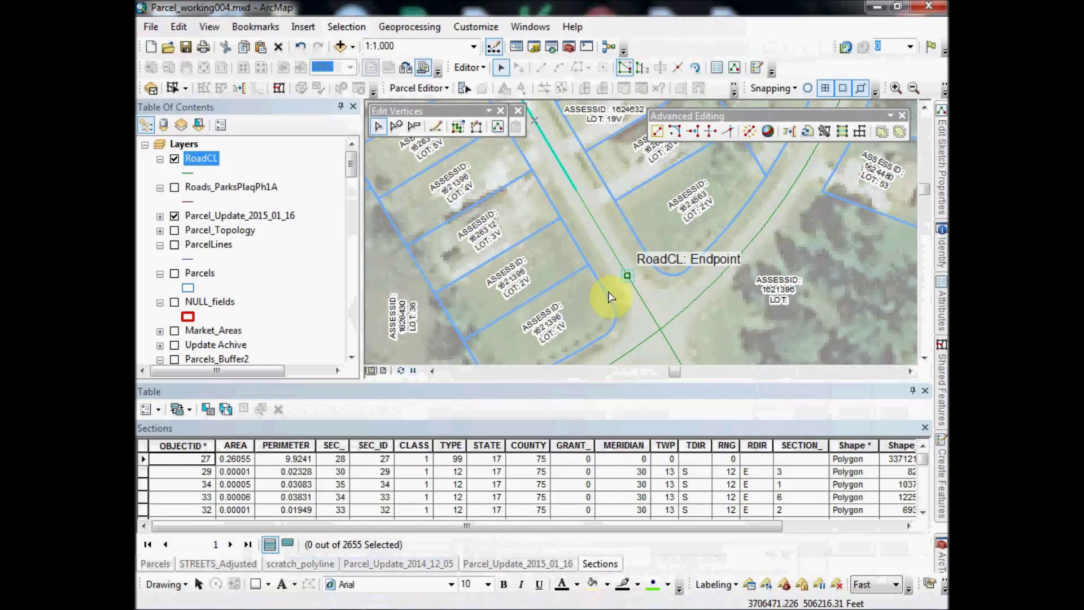
{"action": "left_click_drag", "start_coordinate": [544, 198], "coordinate": [648, 273]}
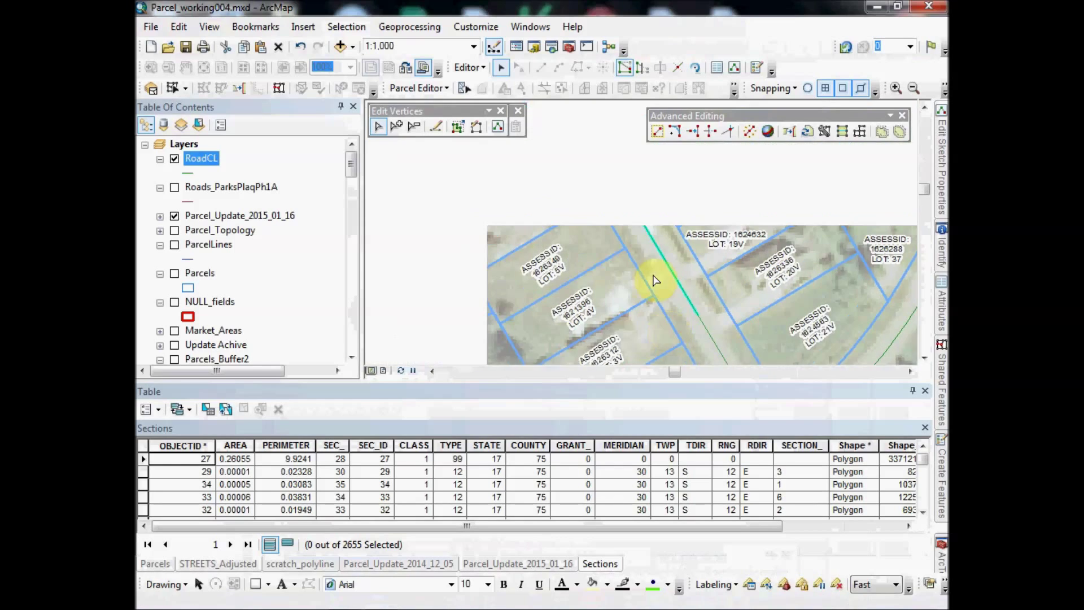
{"action": "left_click_drag", "start_coordinate": [612, 175], "coordinate": [580, 119]}
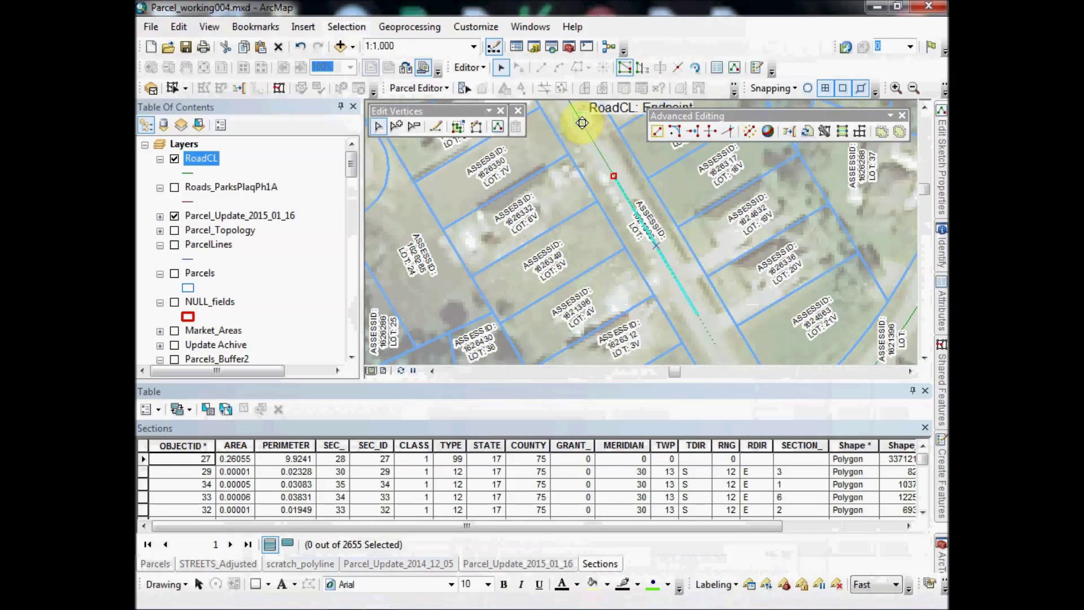
{"action": "right_click", "coordinate": [568, 195]}
{"action": "left_click", "coordinate": [754, 255]}
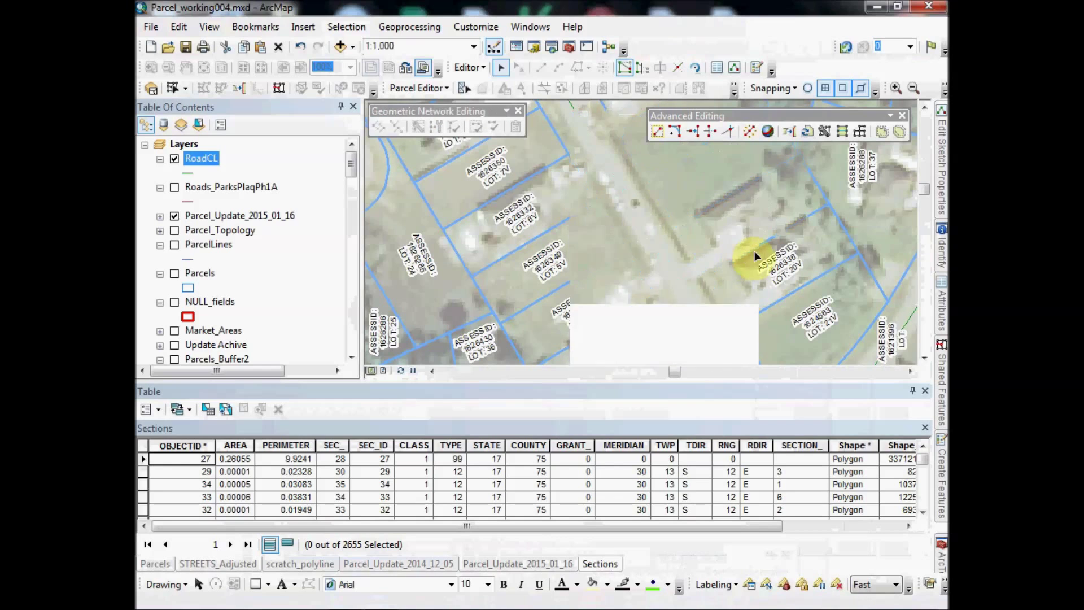
Zoom out to 1:3,000 and pan to the RoadCL line stopping short of Woodland
{"action": "scroll", "coordinate": [679, 236], "scroll_direction": "up", "scroll_amount": 2}
{"action": "scroll", "coordinate": [678, 236], "scroll_direction": "down", "scroll_amount": 3}
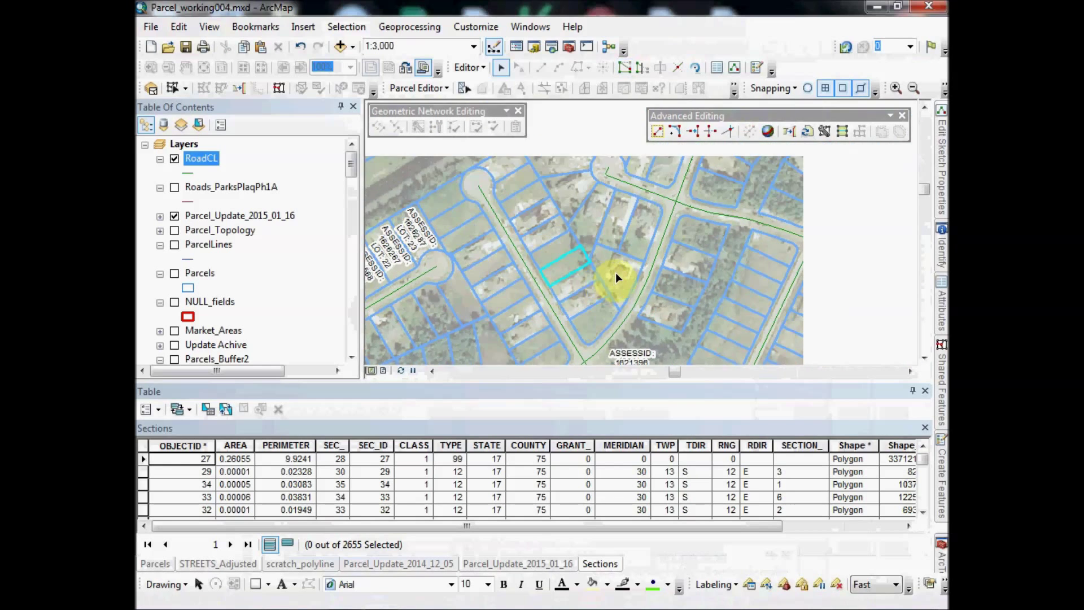
{"action": "mouse_move", "coordinate": [637, 270]}
{"action": "left_mouse_down"}
{"action": "mouse_move", "coordinate": [684, 262]}
{"action": "mouse_move", "coordinate": [511, 282]}
{"action": "mouse_move", "coordinate": [685, 242]}
{"action": "mouse_move", "coordinate": [496, 266]}
{"action": "mouse_move", "coordinate": [661, 242]}
{"action": "mouse_move", "coordinate": [611, 286]}
{"action": "mouse_move", "coordinate": [571, 273]}
{"action": "mouse_move", "coordinate": [669, 320]}
{"action": "mouse_move", "coordinate": [591, 293]}
{"action": "left_mouse_up"}
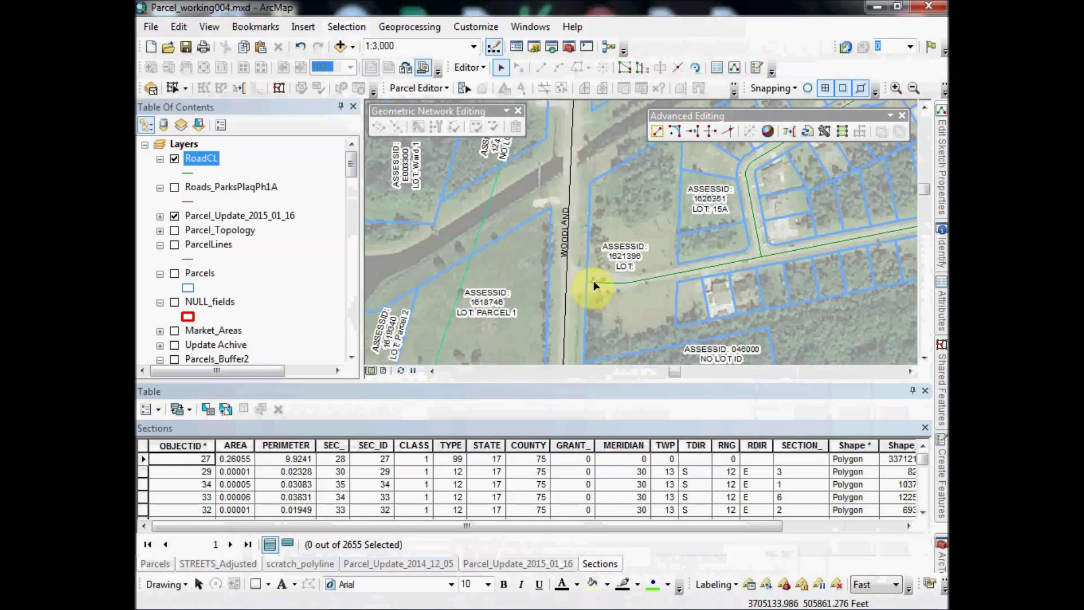
Save the edits made so far and zoom in to 1:800 on the gap near Woodland
{"action": "left_click", "coordinate": [467, 67]}
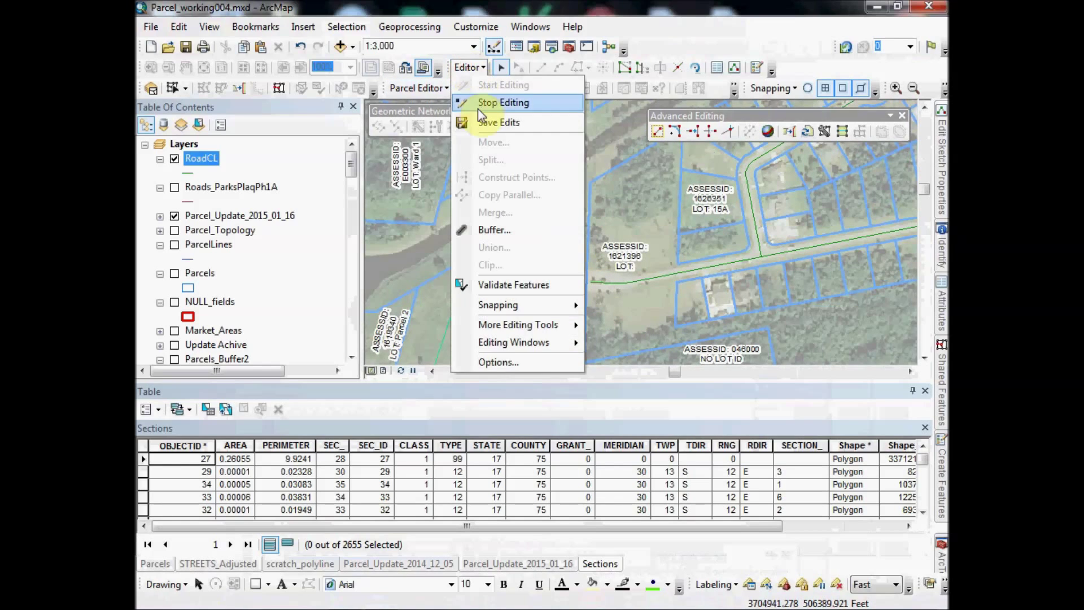
{"action": "left_click", "coordinate": [484, 124]}
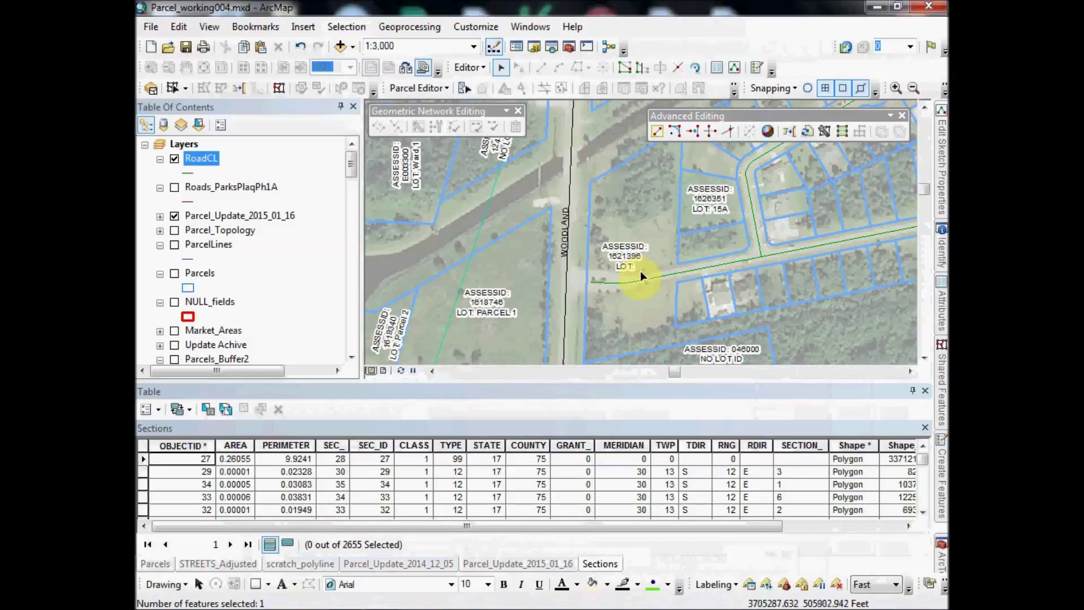
{"action": "scroll", "coordinate": [592, 296], "scroll_direction": "up", "scroll_amount": 3}
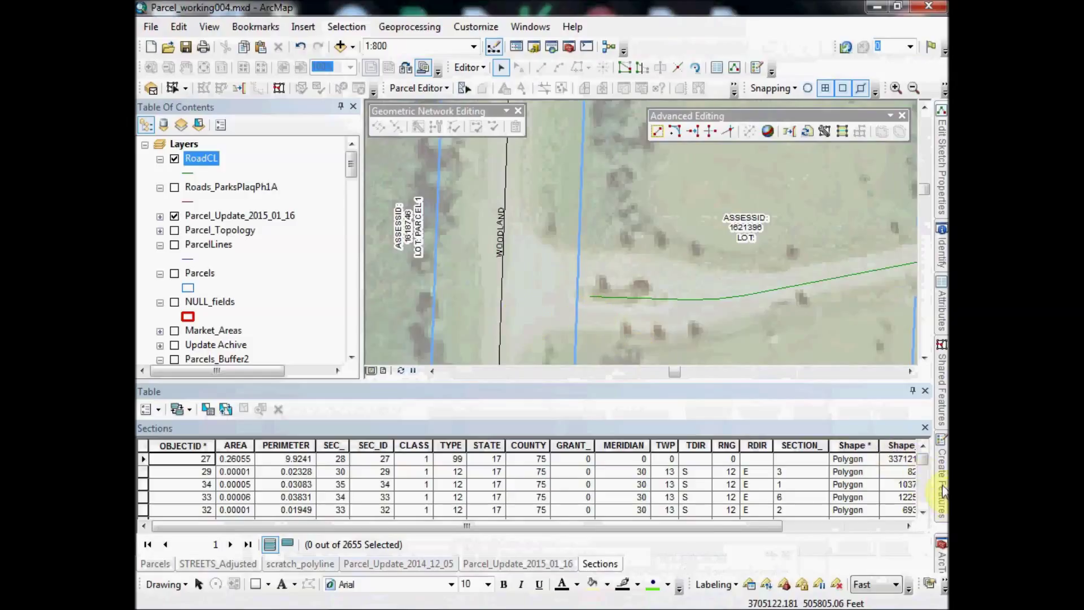
{"action": "left_click", "coordinate": [941, 486]}
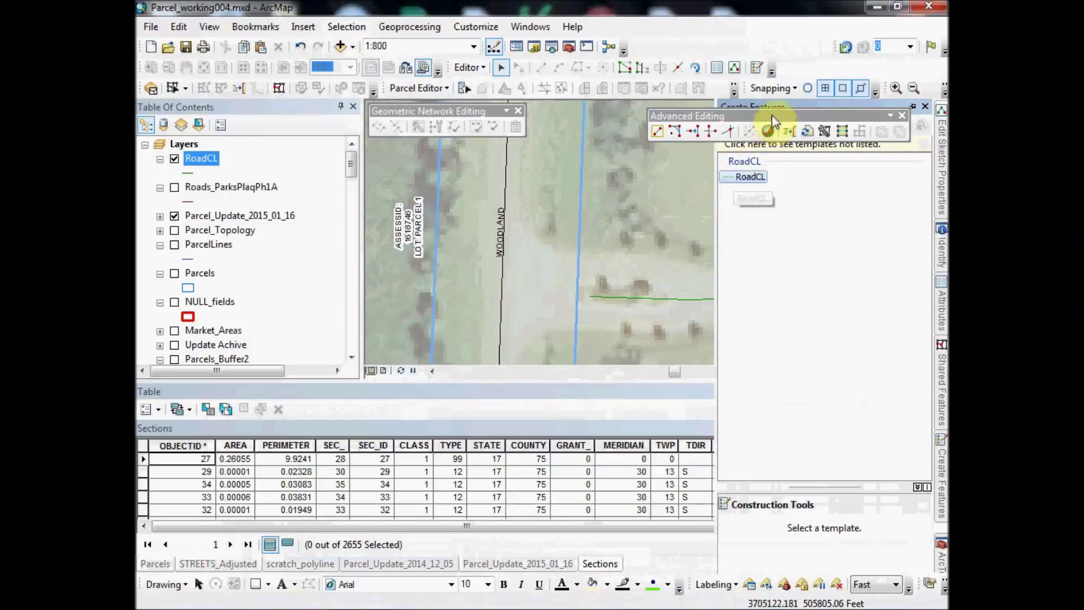
Dock the floating toolbar, add the RoadCL template via Organize Templates, and select it for line drawing
{"action": "left_click_drag", "start_coordinate": [774, 116], "coordinate": [757, 86]}
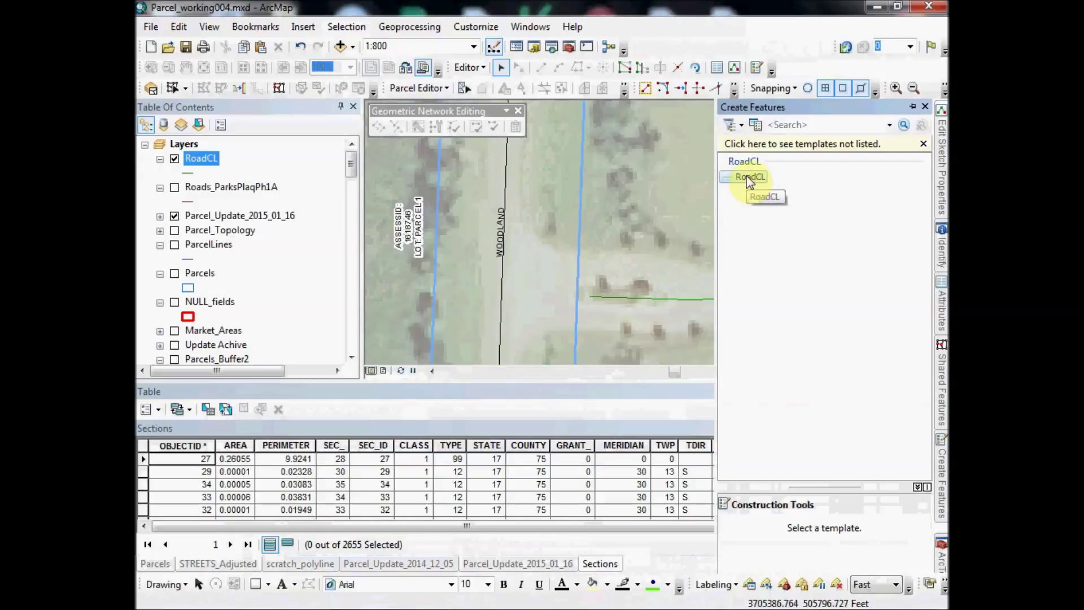
{"action": "left_click", "coordinate": [757, 127]}
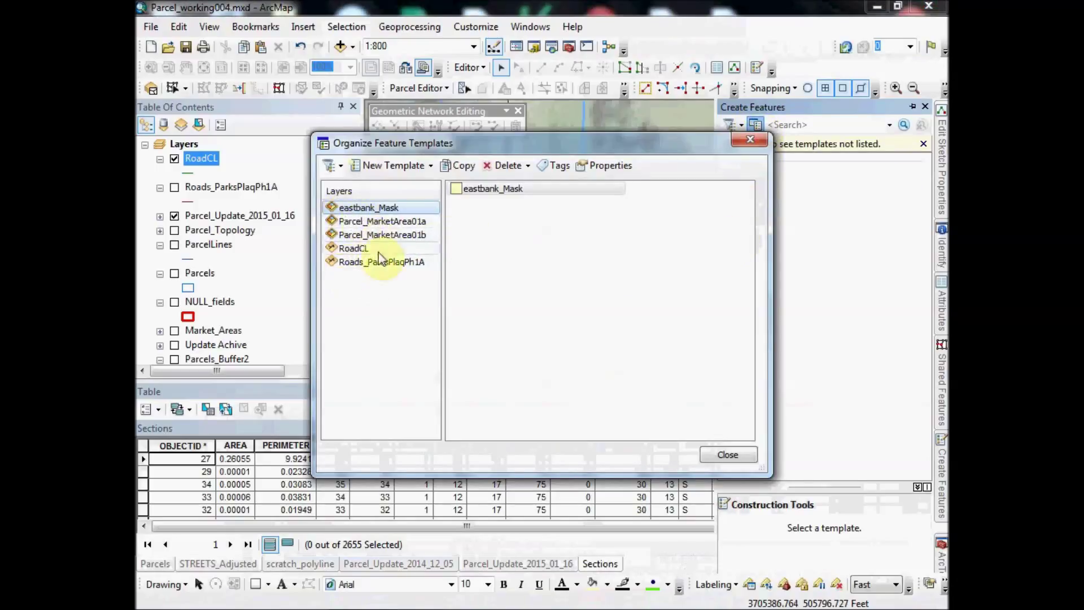
{"action": "left_click", "coordinate": [351, 249]}
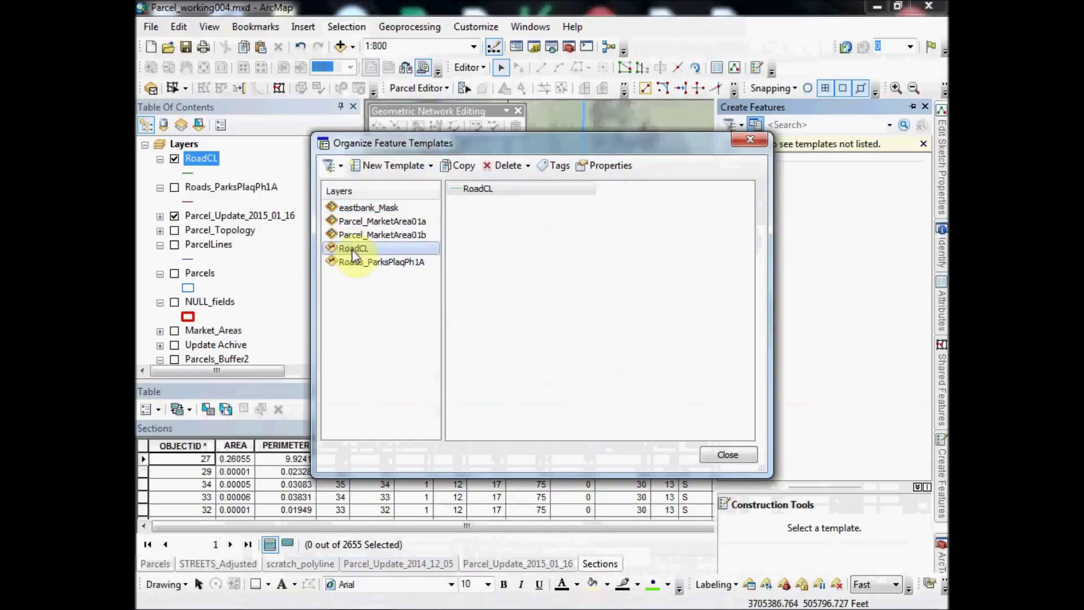
{"action": "left_click", "coordinate": [473, 188]}
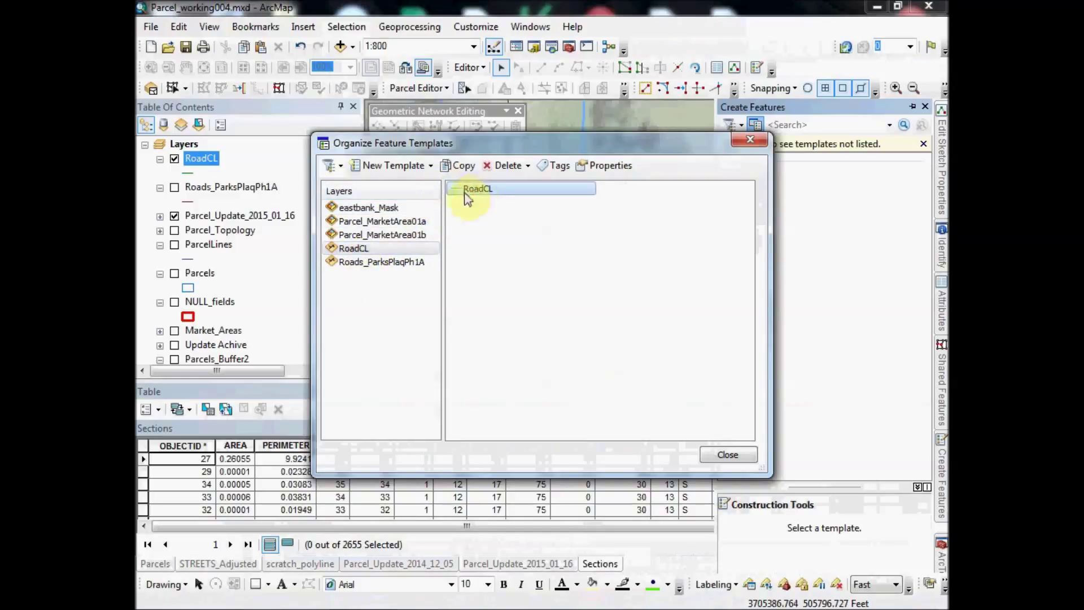
{"action": "left_click", "coordinate": [726, 455]}
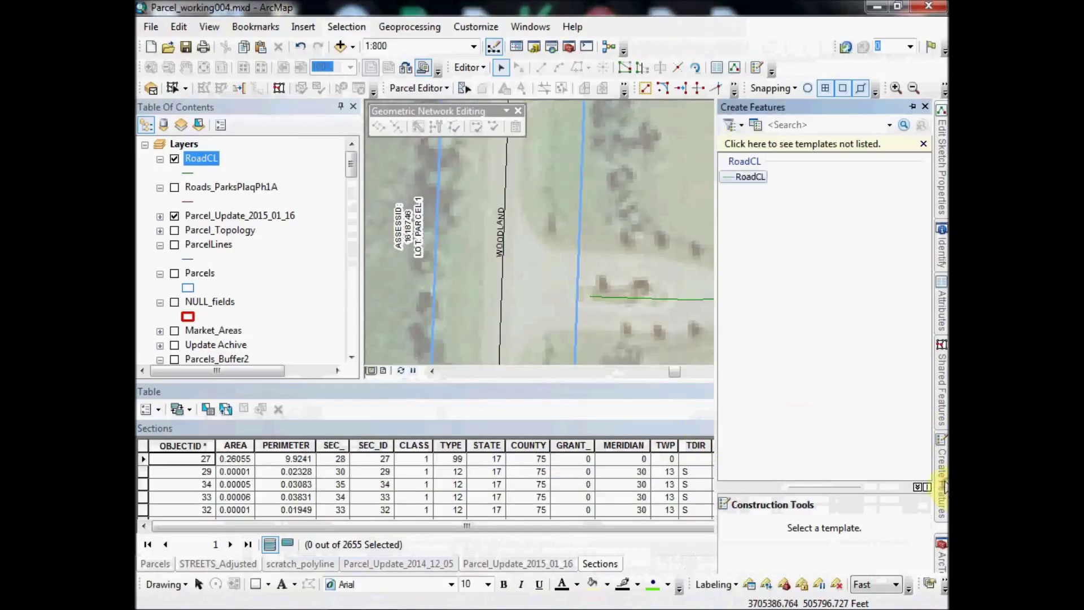
{"action": "left_click", "coordinate": [750, 176]}
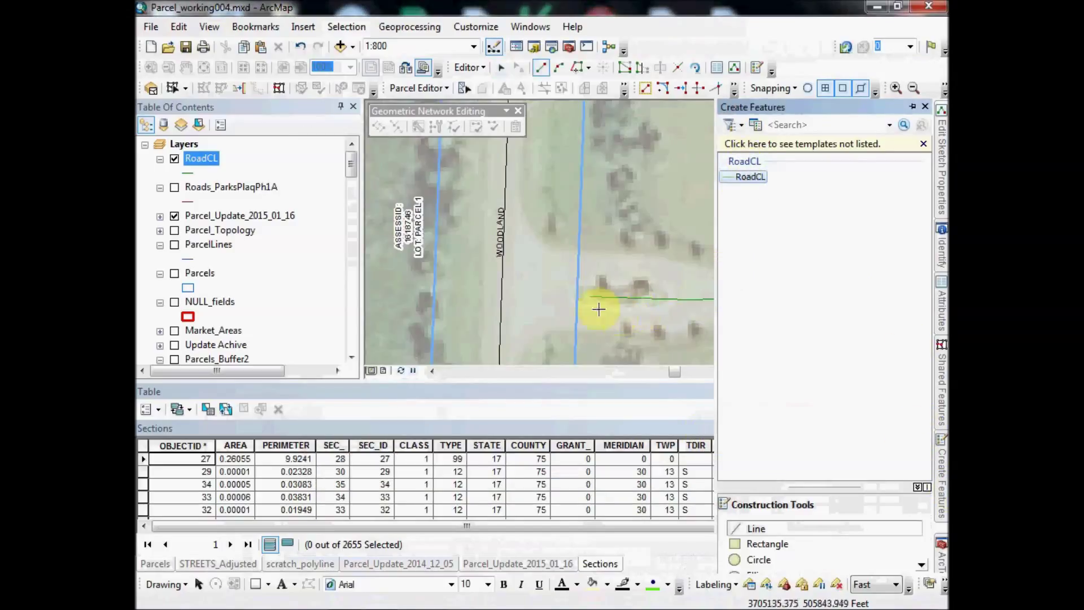
Draw a parallel-constrained RoadCL line from the road's loose end to the Woodland centerline
{"action": "left_click", "coordinate": [590, 299]}
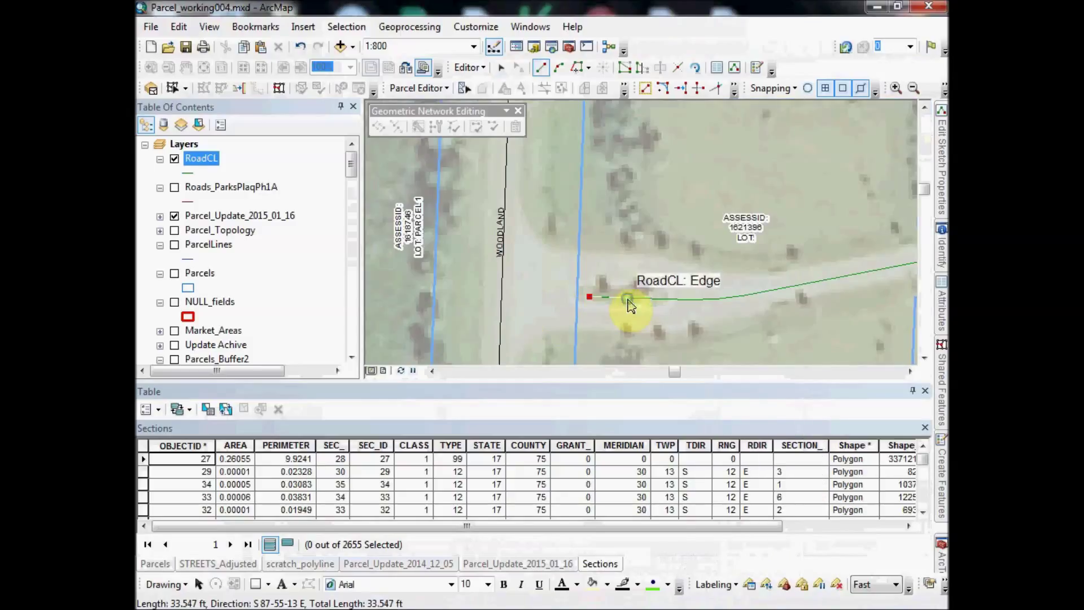
{"action": "right_click", "coordinate": [630, 304]}
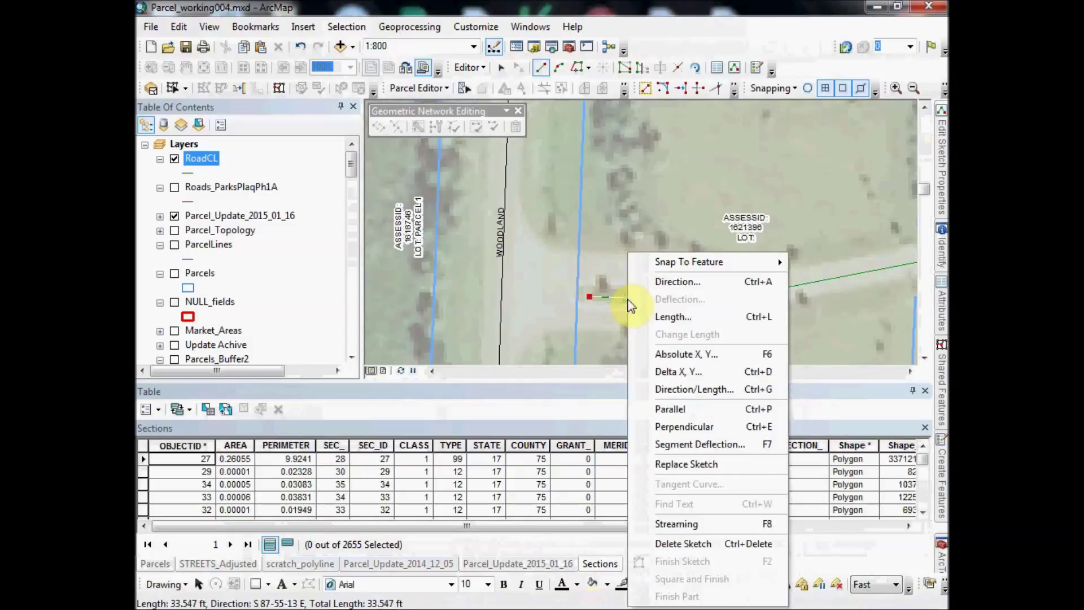
{"action": "left_click", "coordinate": [677, 410]}
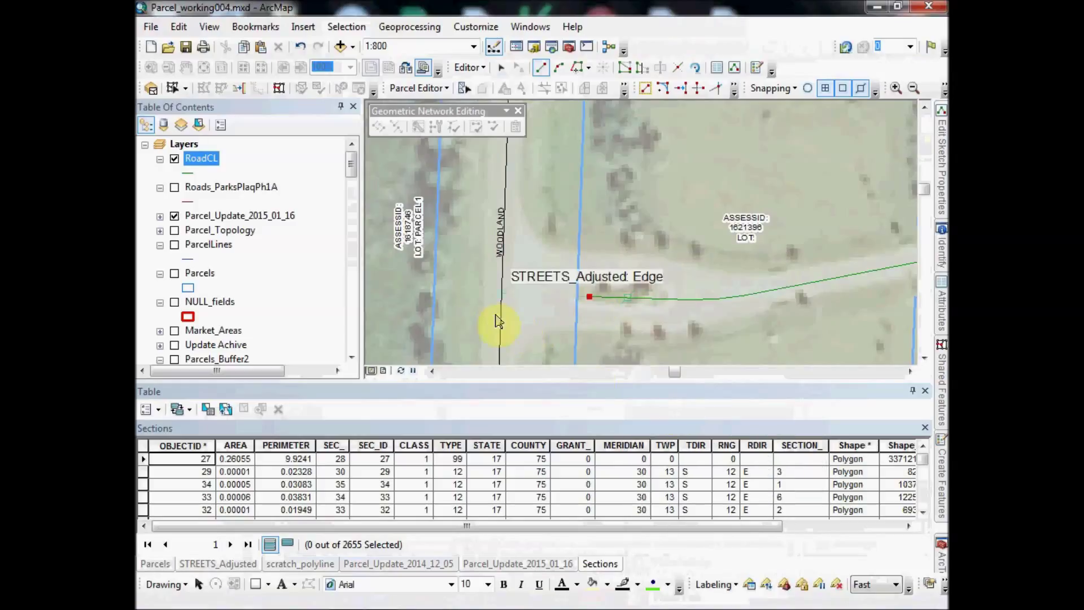
{"action": "left_click", "coordinate": [502, 294]}
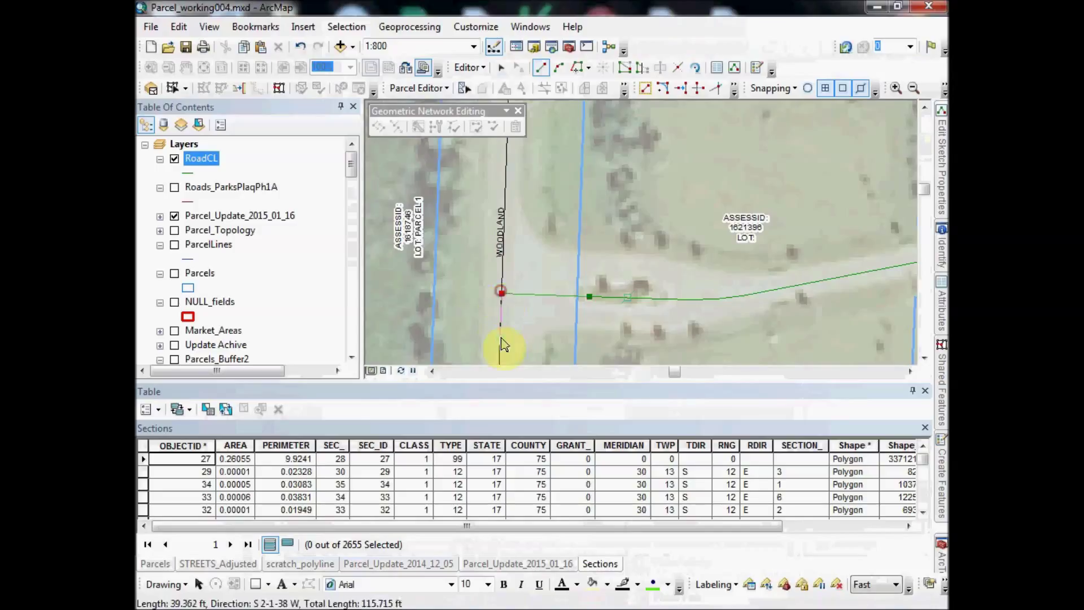
{"action": "right_click", "coordinate": [533, 323]}
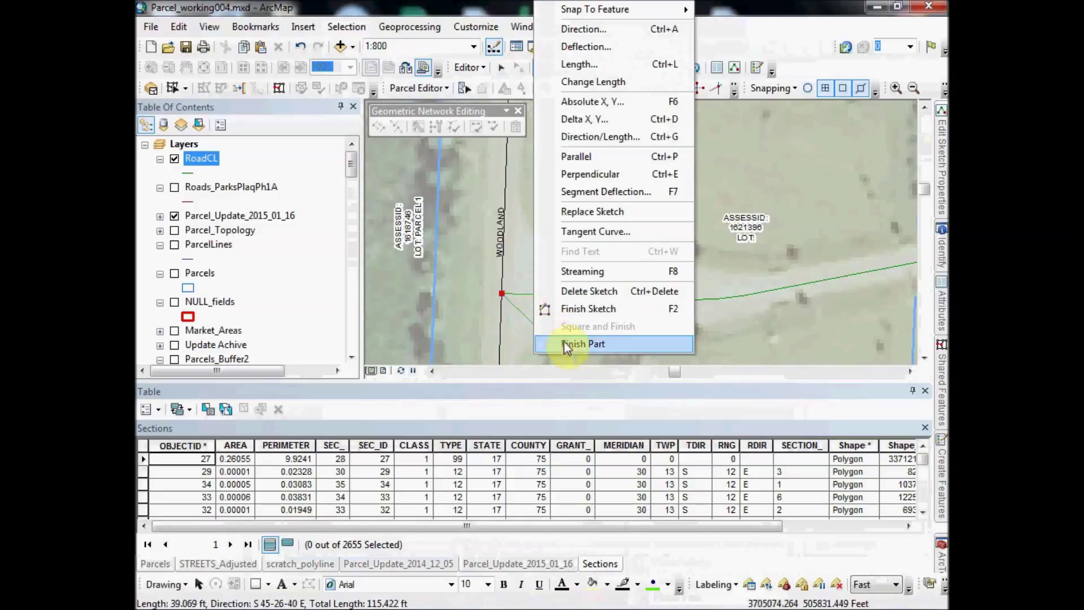
{"action": "left_click", "coordinate": [574, 310]}
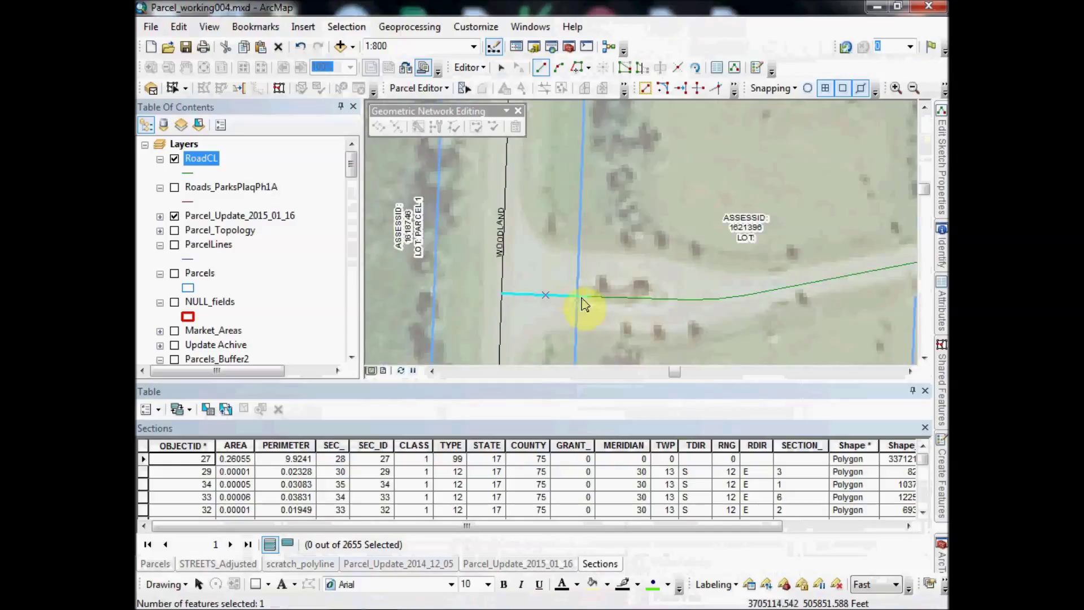
{"action": "scroll", "coordinate": [583, 303], "scroll_direction": "up", "scroll_amount": 2}
{"action": "scroll", "coordinate": [612, 296], "scroll_direction": "down", "scroll_amount": 3}
{"action": "scroll", "coordinate": [619, 290], "scroll_direction": "down", "scroll_amount": 4}
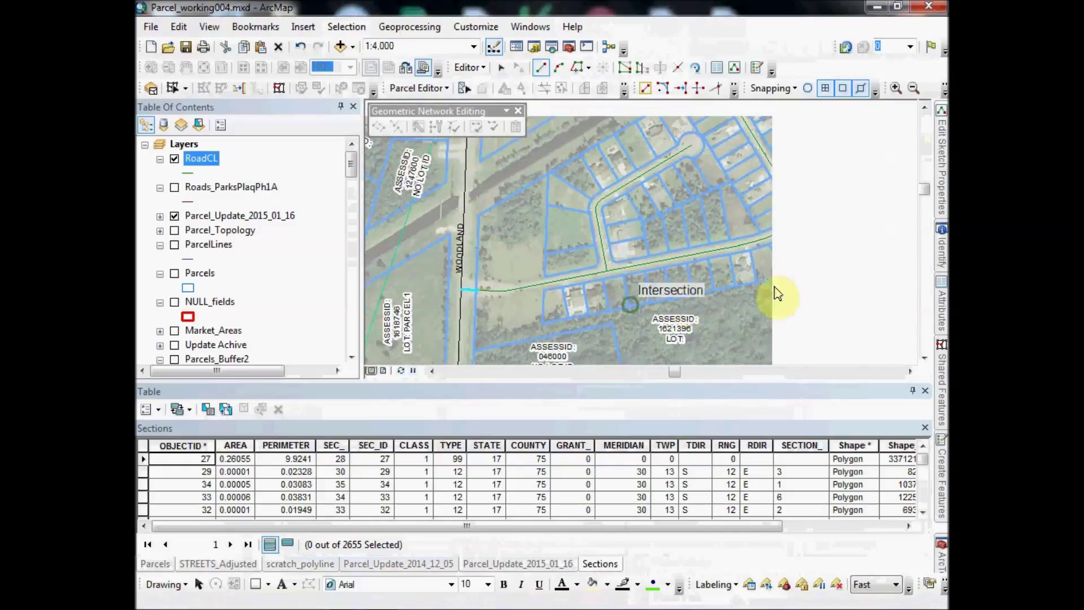
{"action": "left_click_drag", "start_coordinate": [778, 294], "coordinate": [695, 298]}
Zoom to the full RoadCL layer, then stop editing and save the edits
{"action": "right_click", "coordinate": [207, 159]}
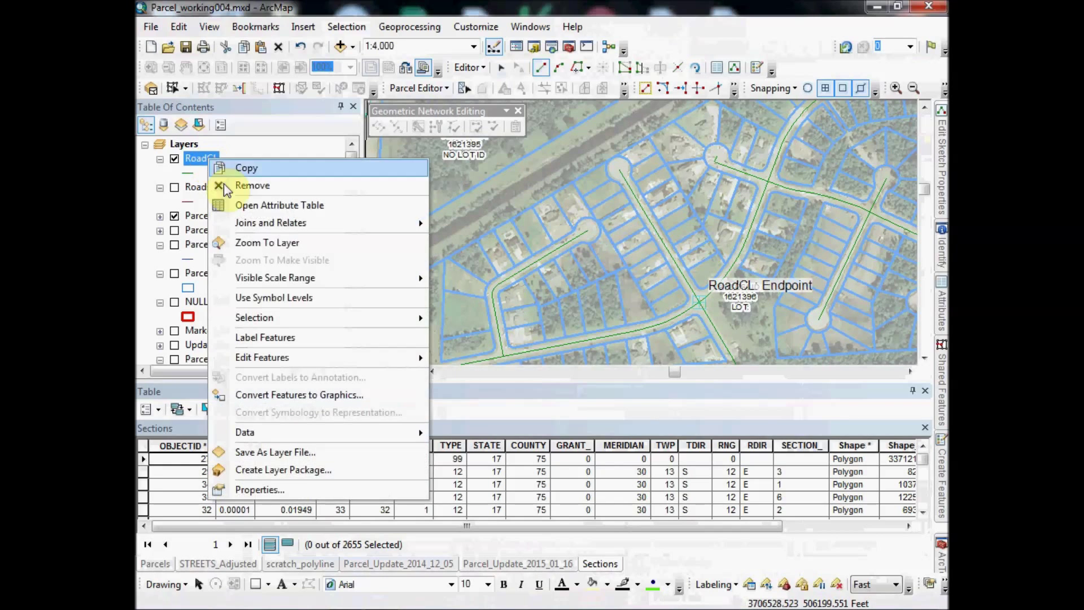
{"action": "left_click", "coordinate": [255, 242]}
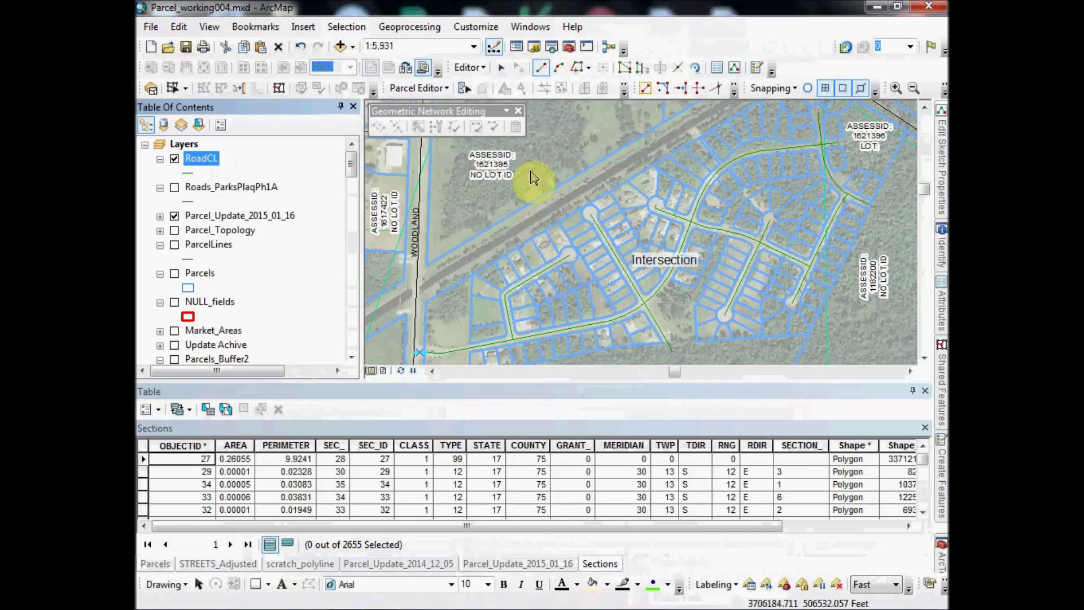
{"action": "left_click", "coordinate": [482, 68]}
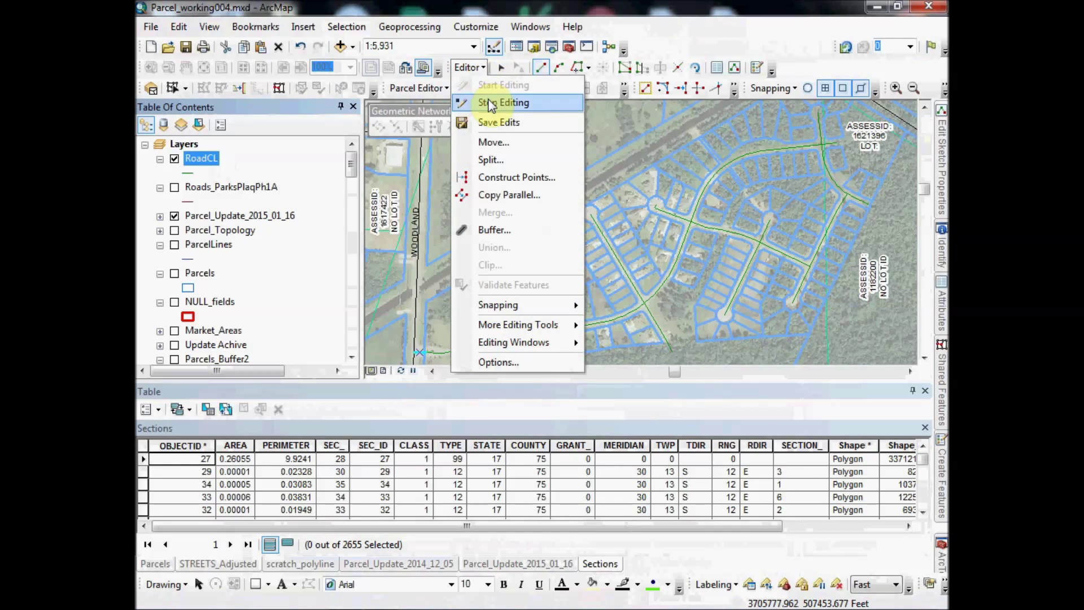
{"action": "left_click", "coordinate": [489, 103]}
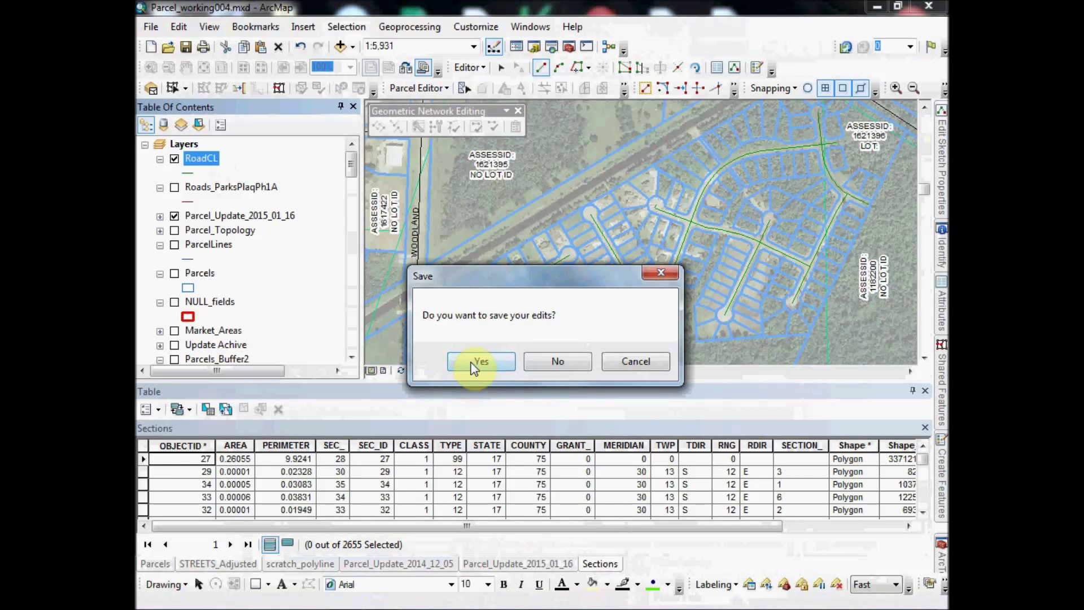
{"action": "left_click", "coordinate": [475, 364]}
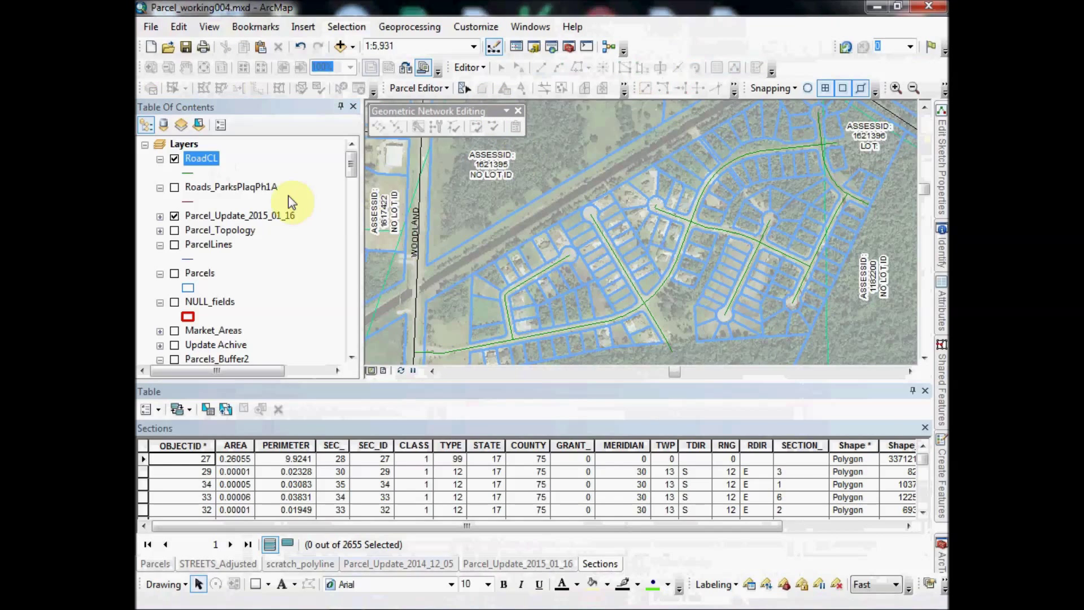